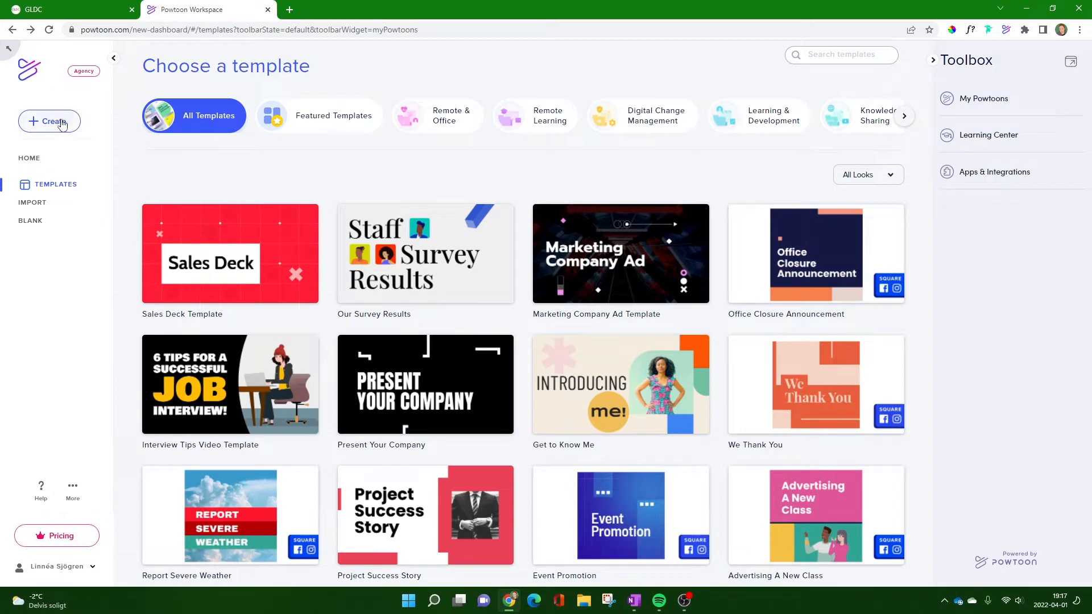
# Create a new Screen & Cam Recording to bring up the capture settings
pyautogui.click(61, 123)
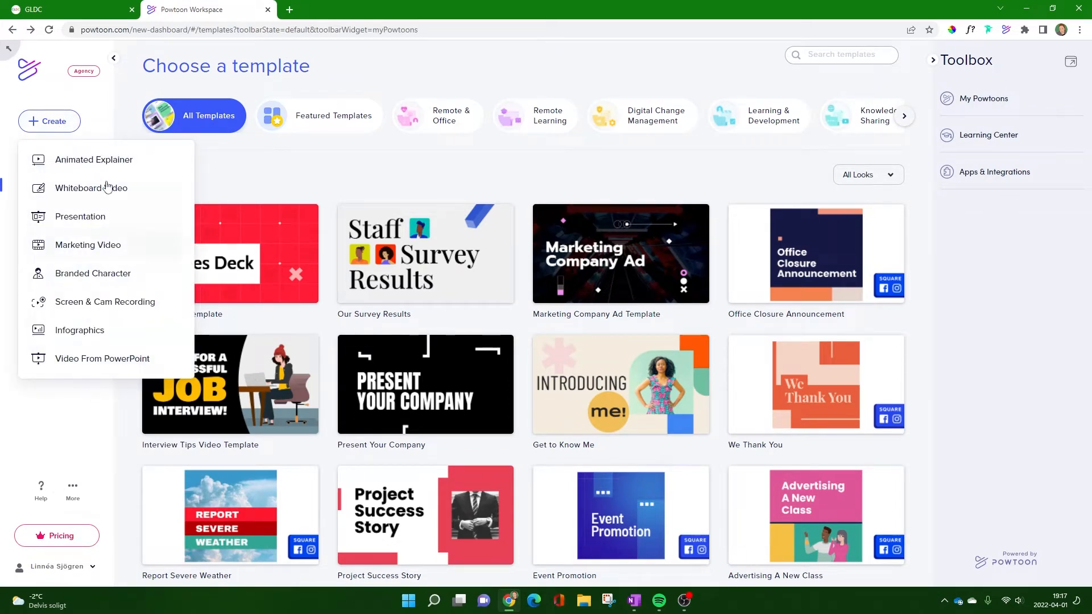
pyautogui.click(98, 304)
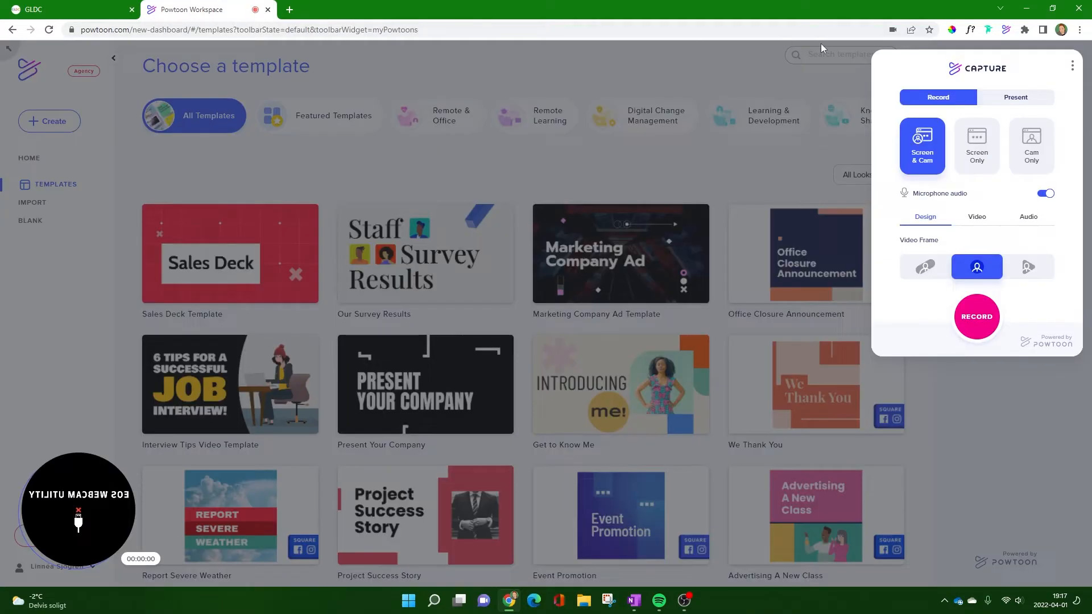
# Try the medium webcam bubble size, and look at the screen-sharing choices without sharing anything
pyautogui.moveTo(99, 510)
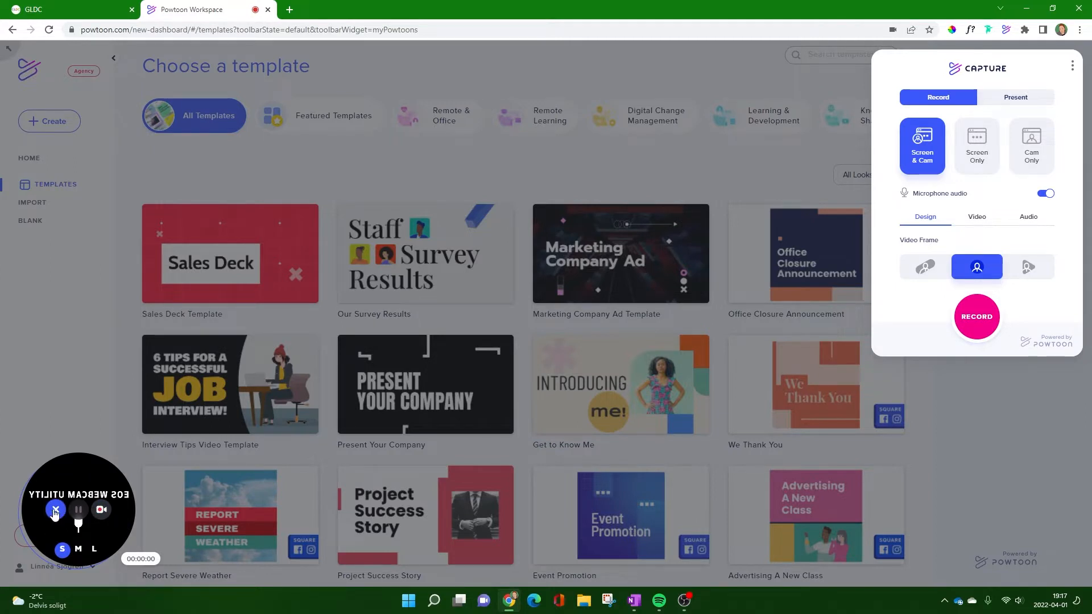
pyautogui.click(78, 549)
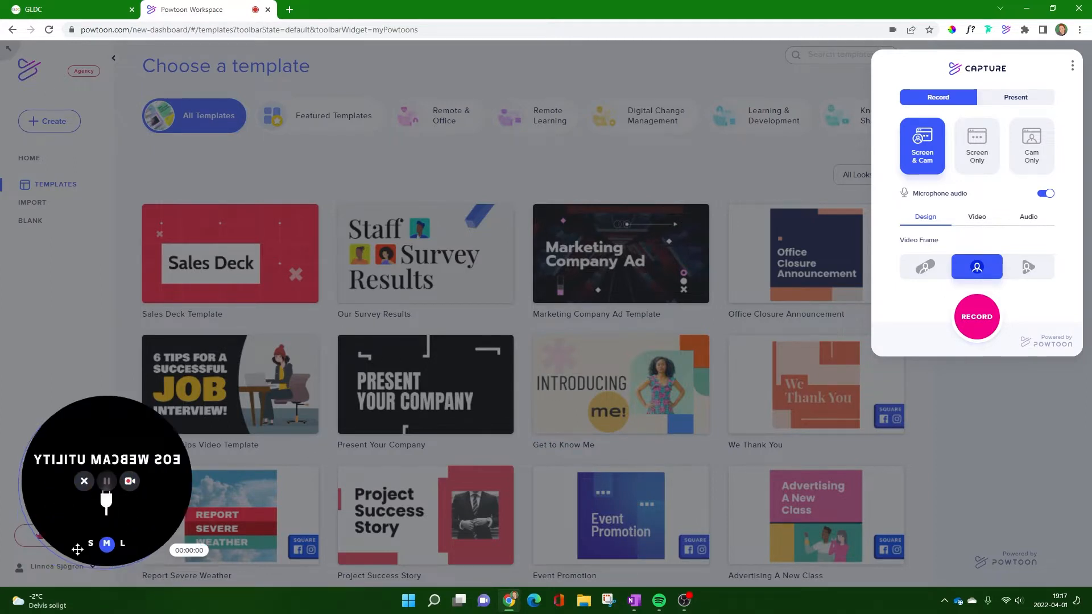
pyautogui.click(90, 543)
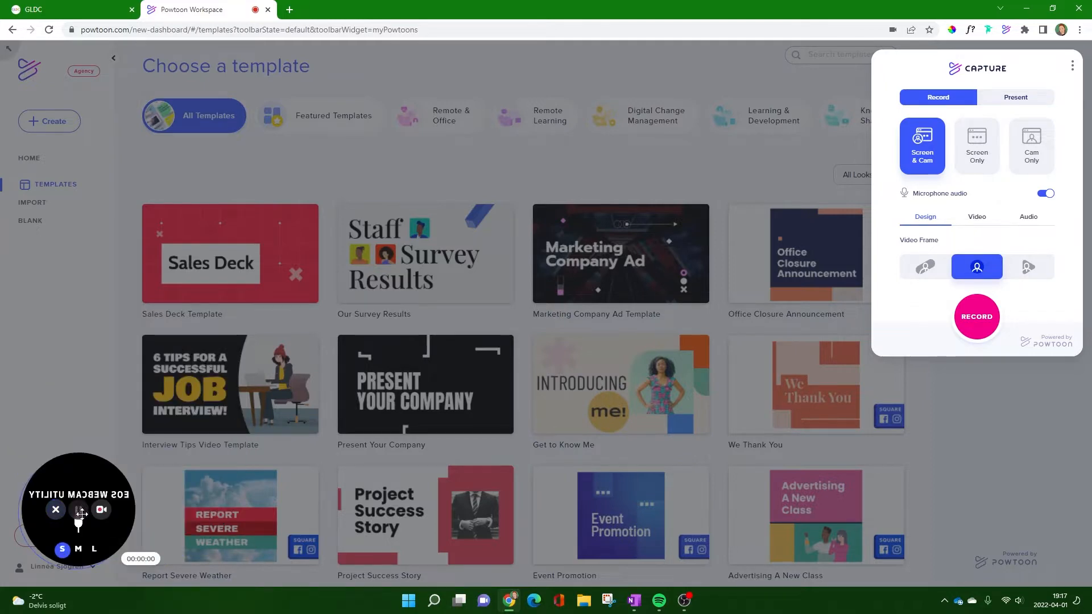
pyautogui.click(103, 510)
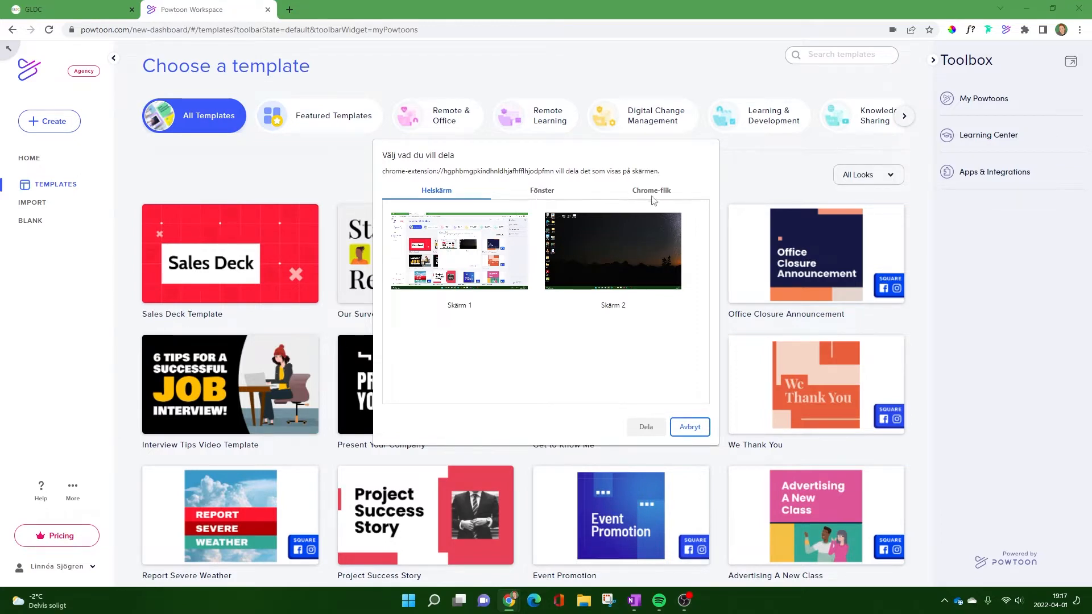
pyautogui.click(690, 426)
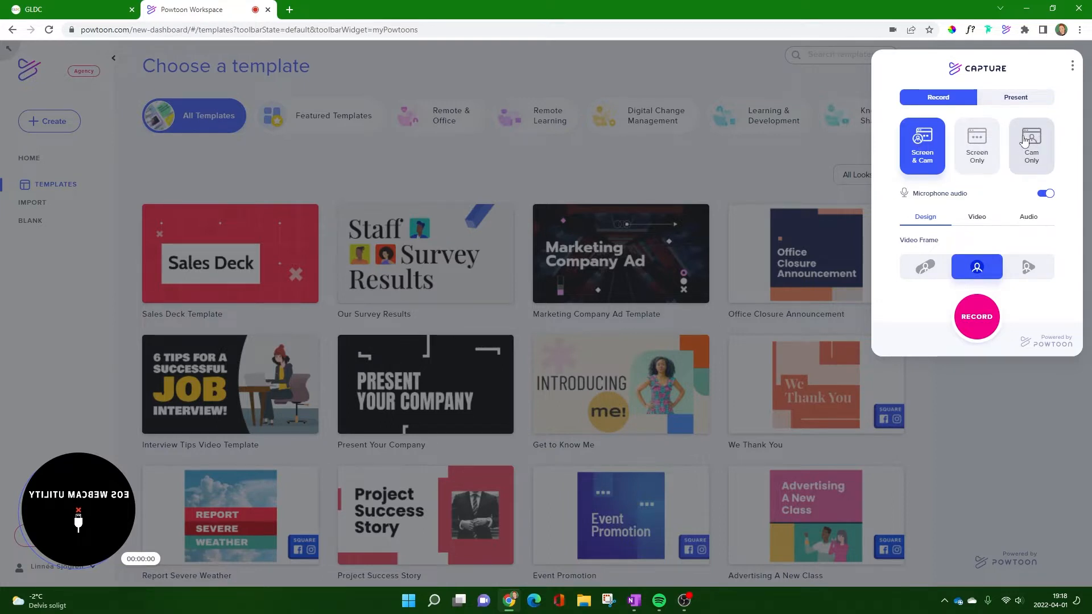
# Set the webcam video frame to the triangular shape and the camera source to OBS Virtual Camera
pyautogui.click(921, 269)
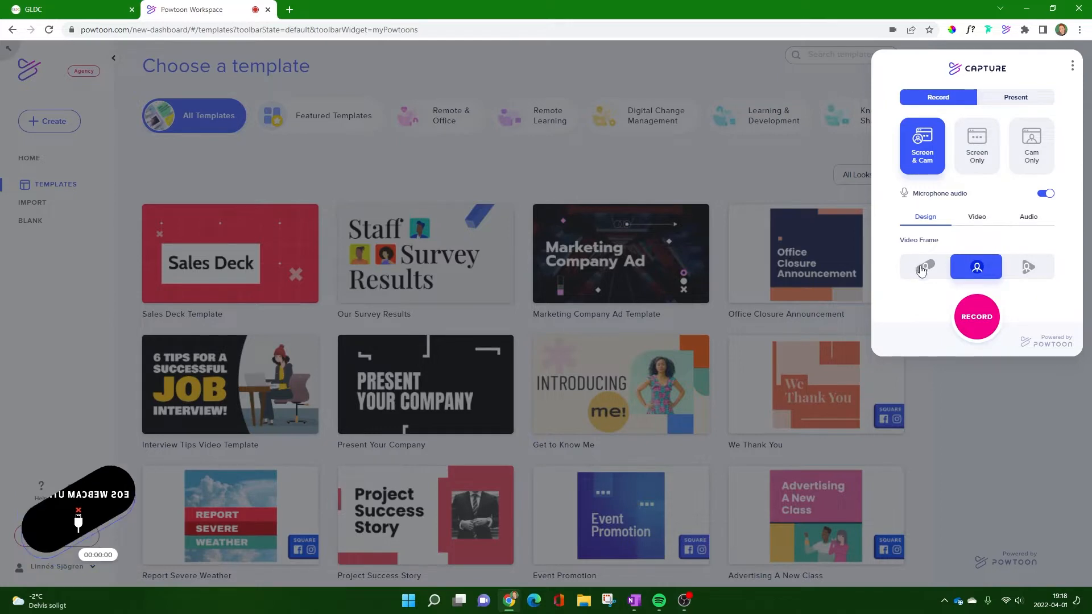
pyautogui.click(1030, 275)
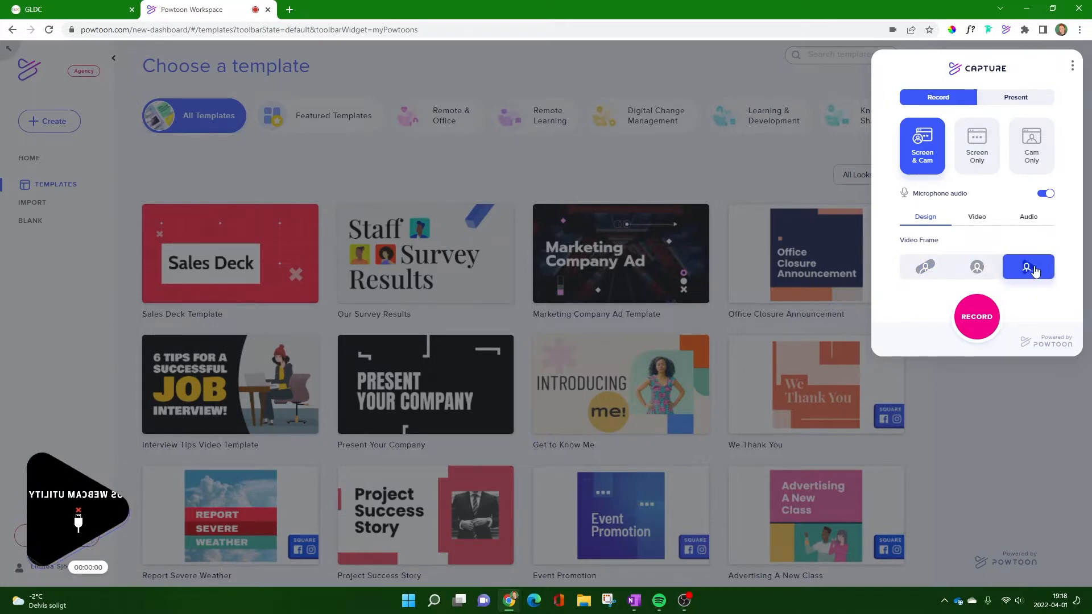
pyautogui.click(977, 218)
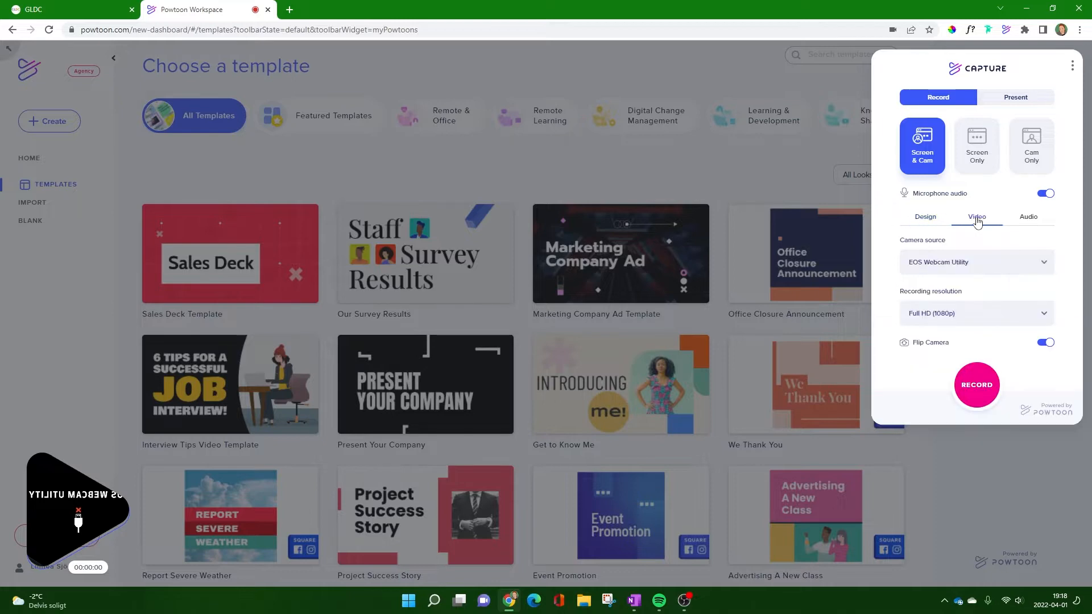
pyautogui.click(1041, 263)
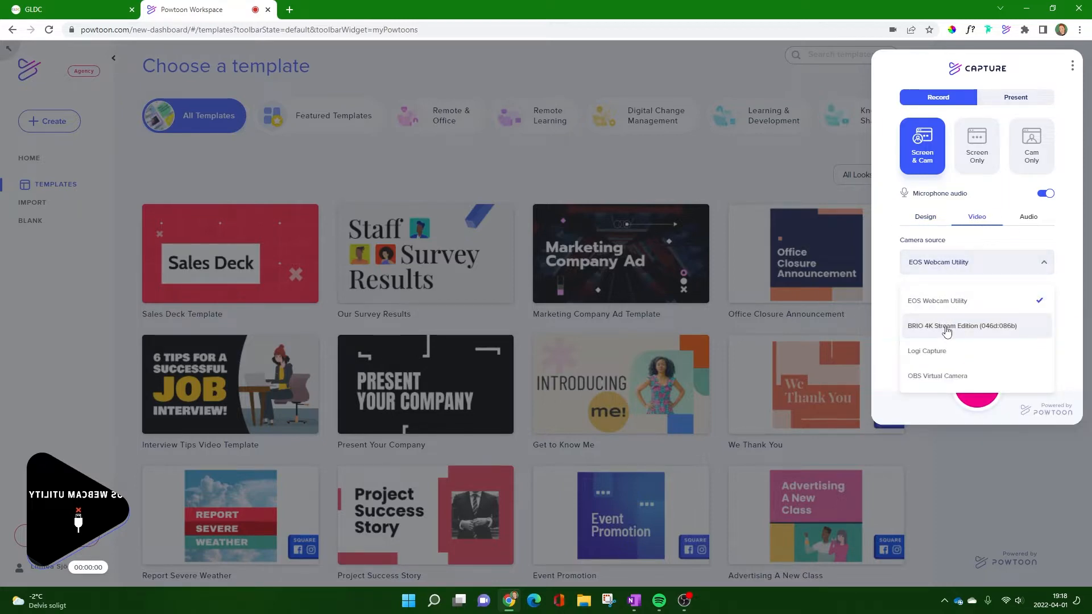
pyautogui.click(955, 376)
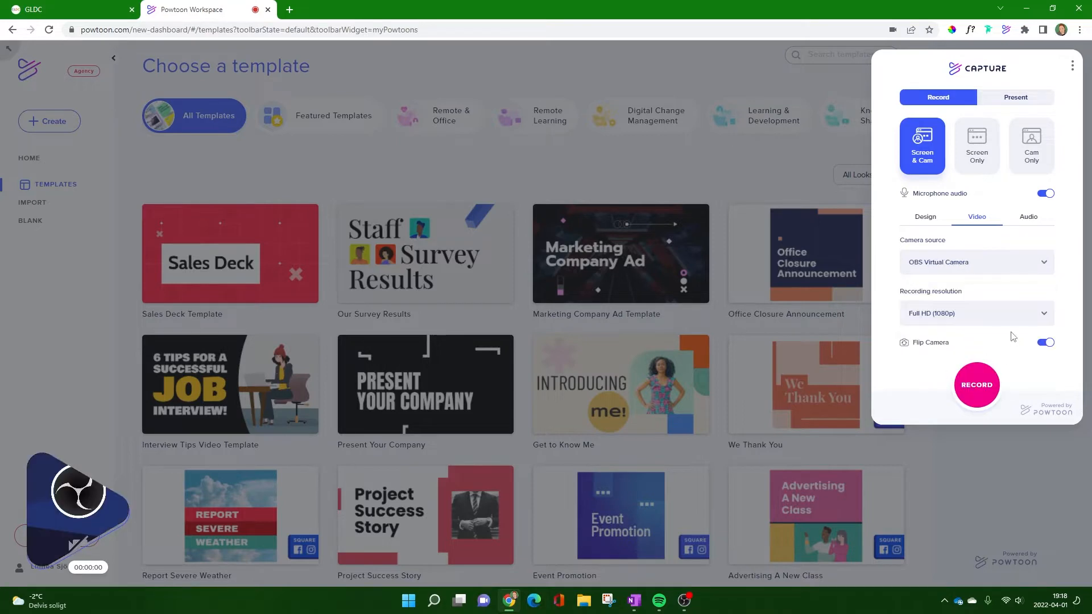
# Switch to OBS, start its virtual camera, and return to the Powtoon capture settings
pyautogui.click(965, 264)
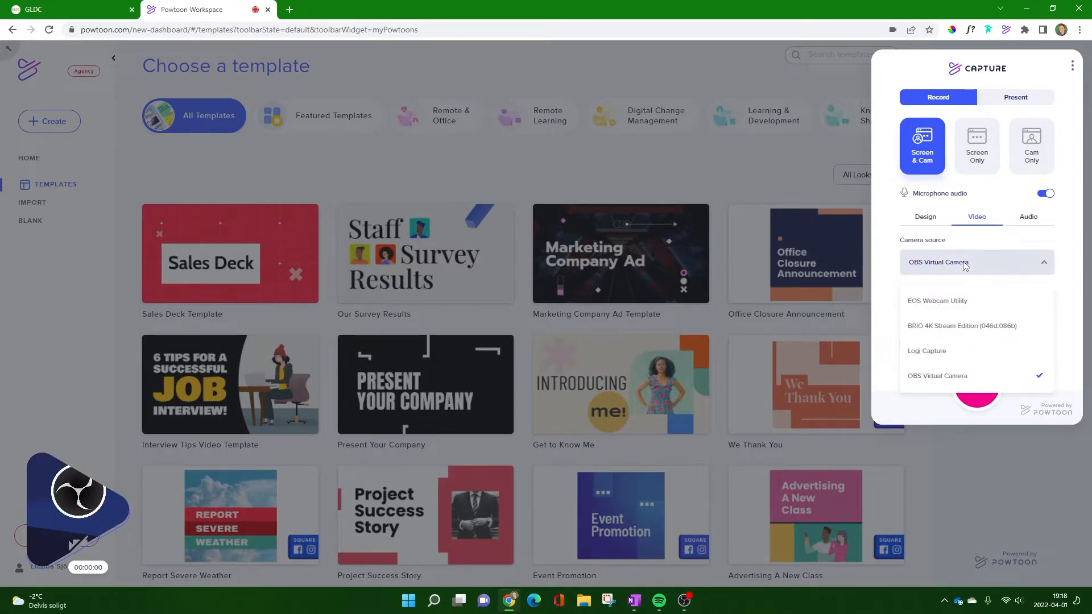
pyautogui.click(680, 603)
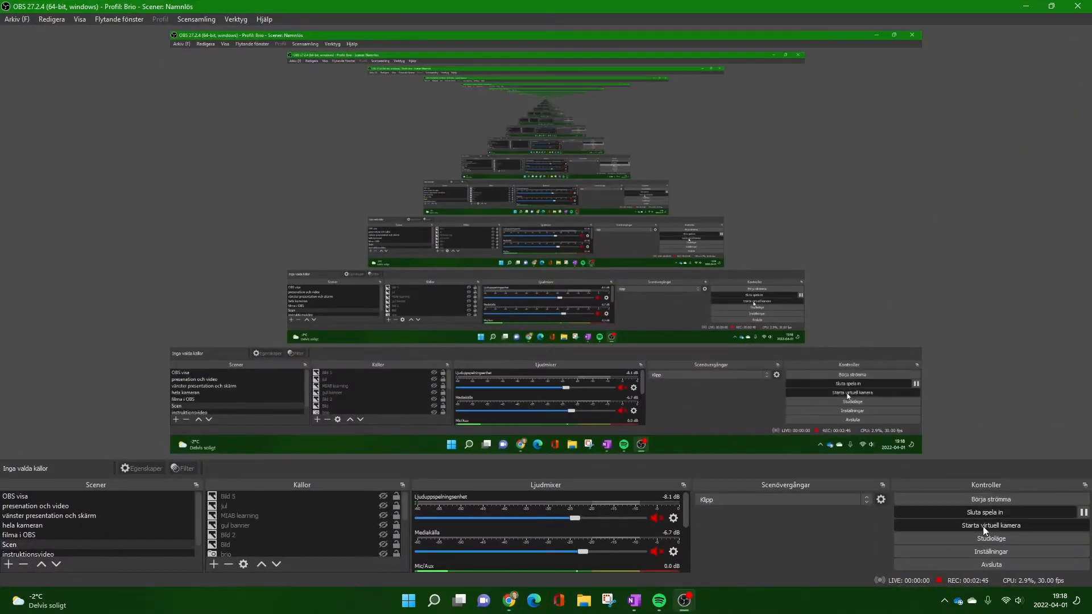
pyautogui.click(982, 526)
pyautogui.click(1025, 6)
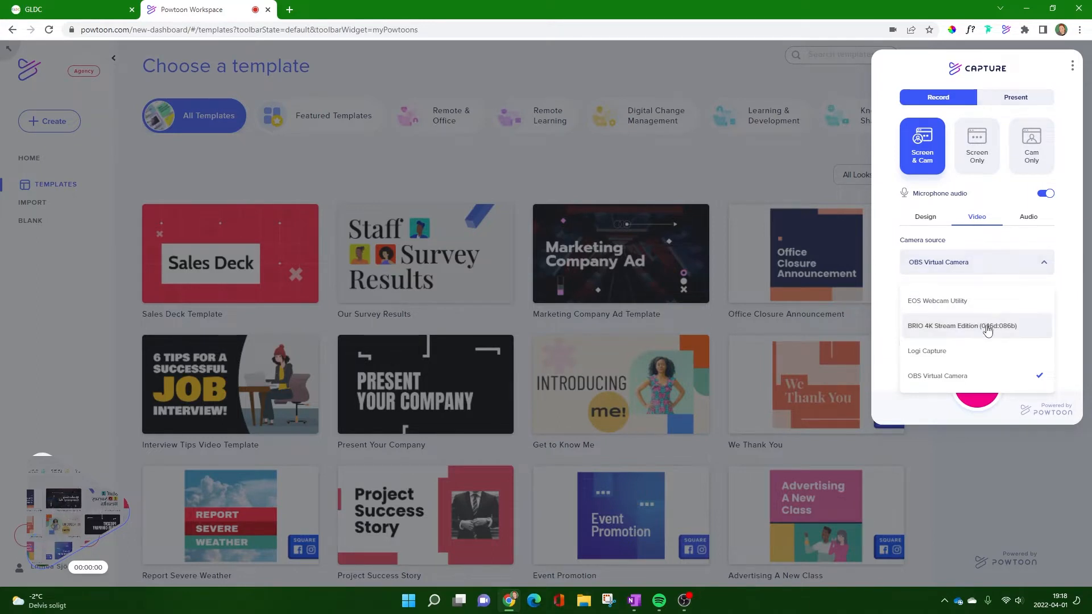
# Review the available microphone sources and the Present mode options, and return to Record mode
pyautogui.click(1029, 217)
pyautogui.click(1004, 263)
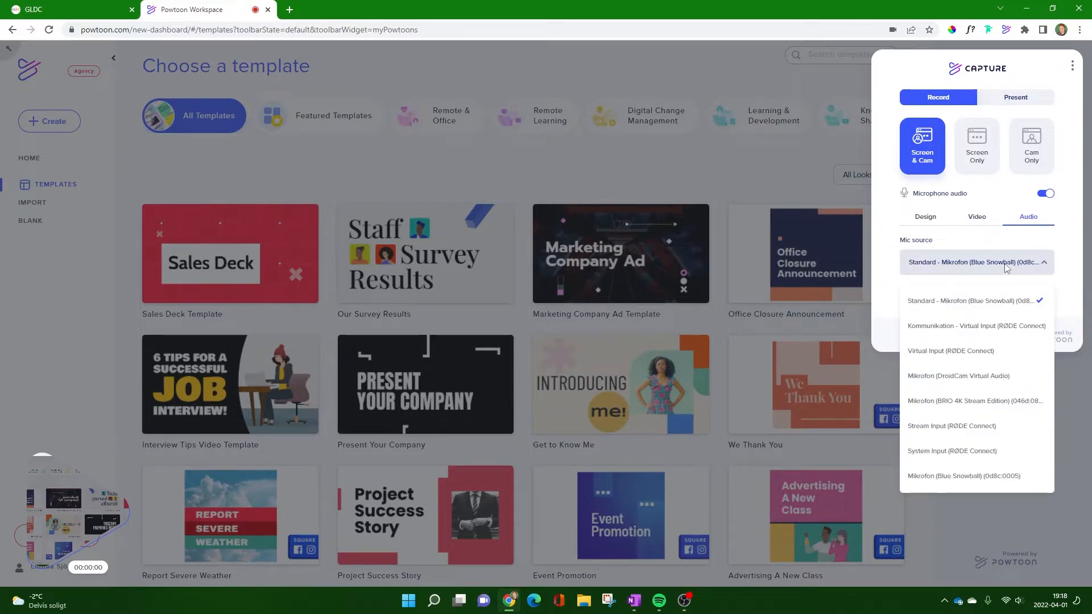
pyautogui.click(1004, 263)
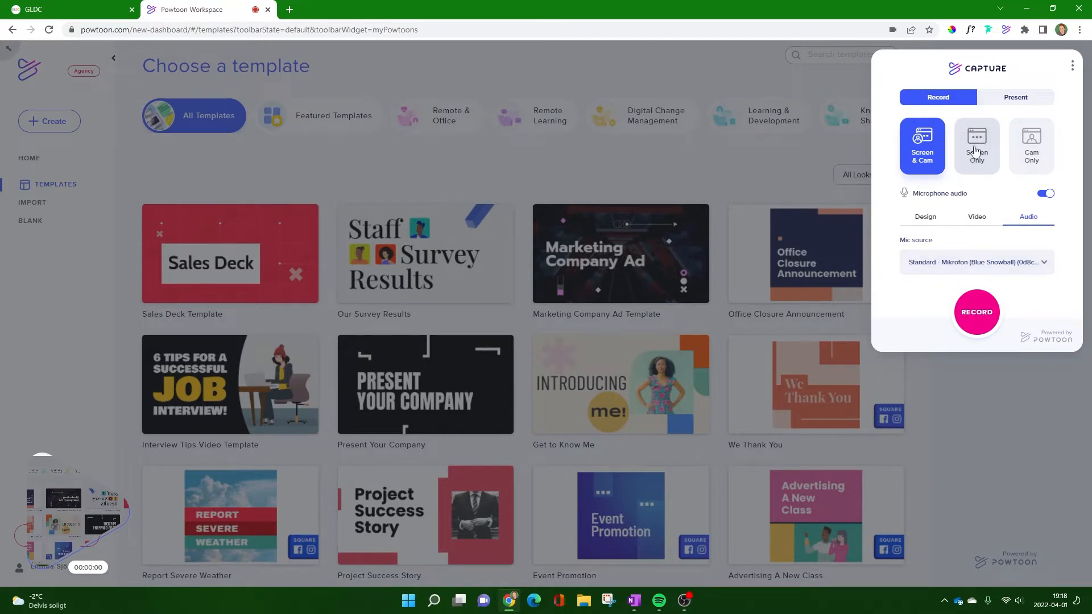
pyautogui.click(1016, 98)
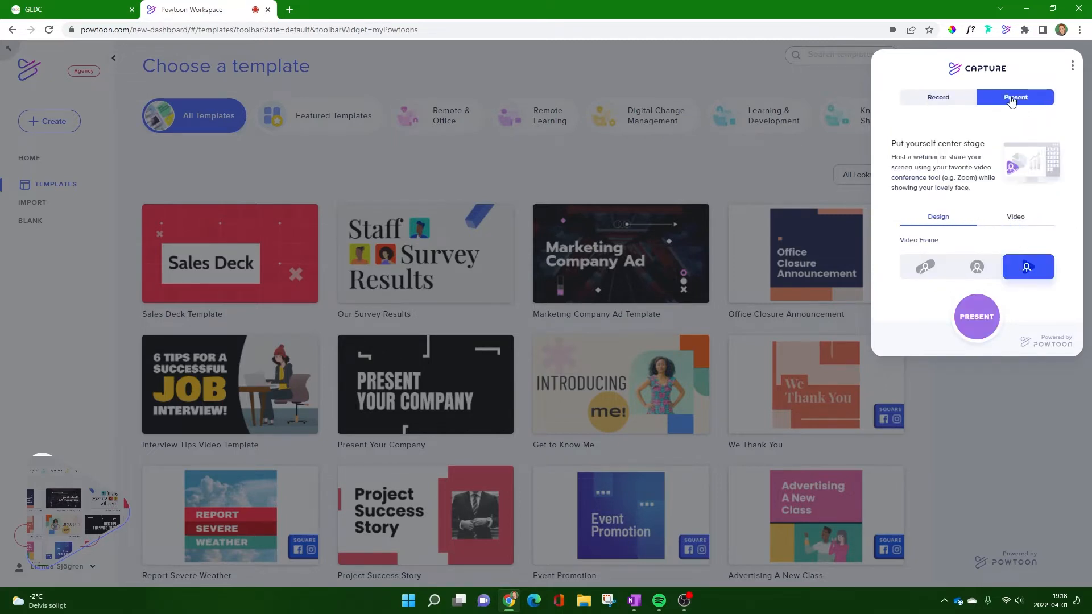
pyautogui.click(929, 95)
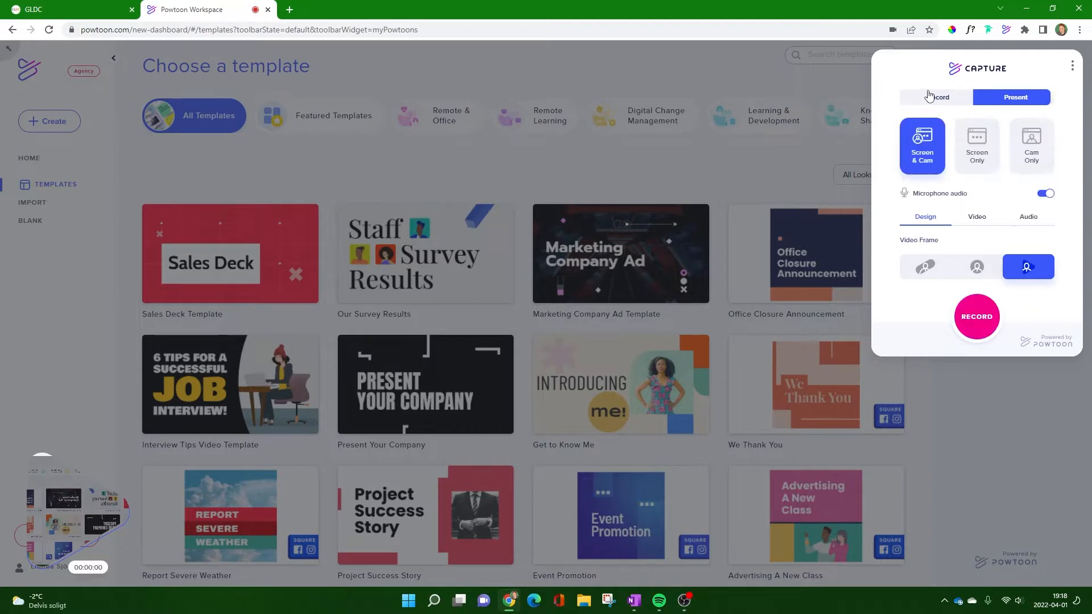
# Set the capture mode to Screen Only with a recording resolution of Full HD (1080p)
pyautogui.click(979, 147)
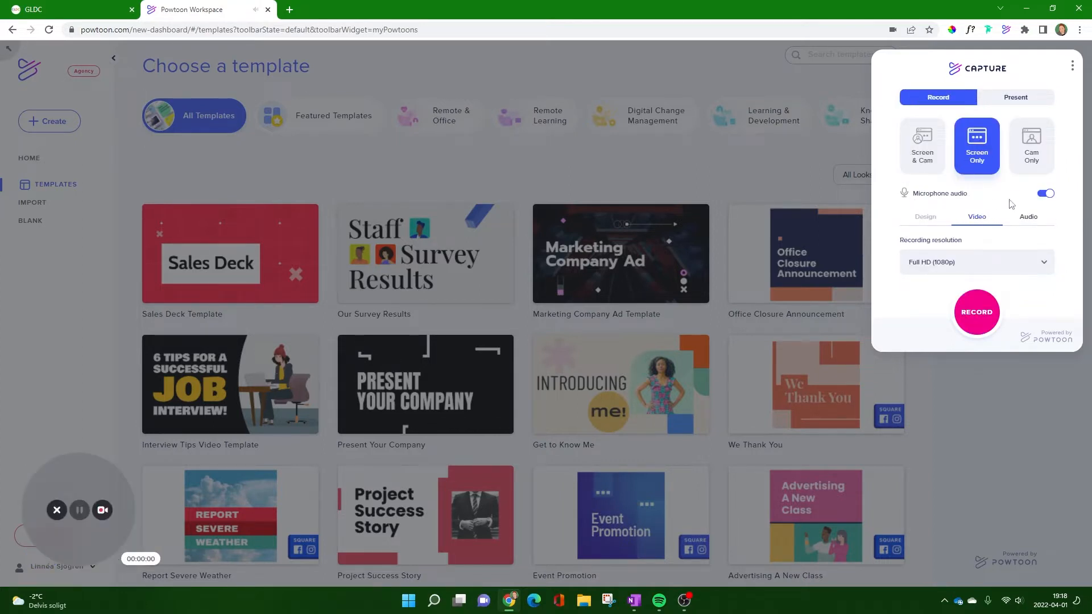
pyautogui.click(1044, 194)
pyautogui.click(1045, 264)
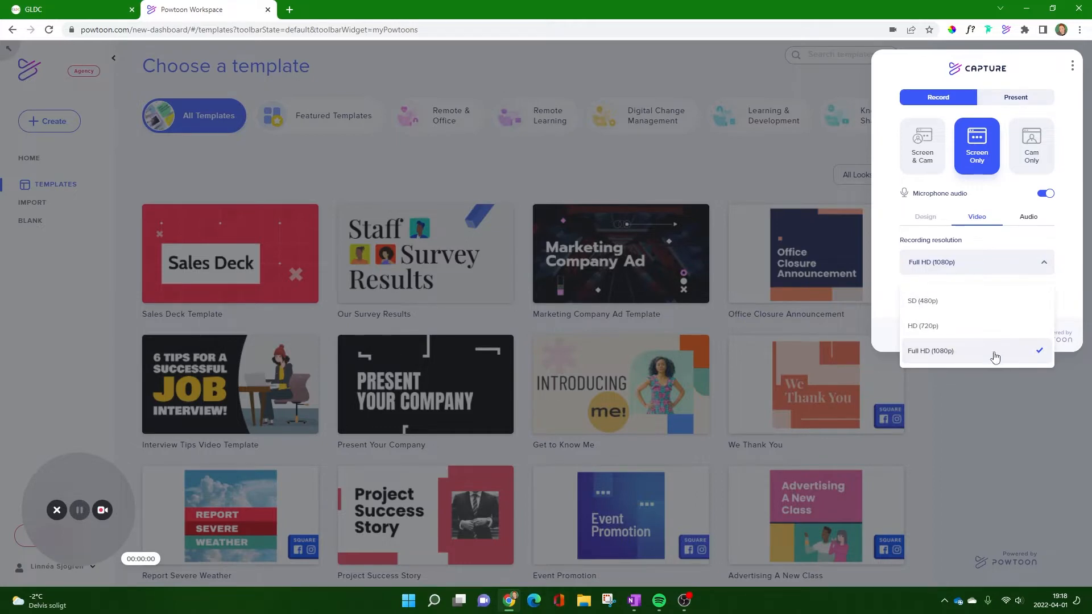
pyautogui.click(953, 352)
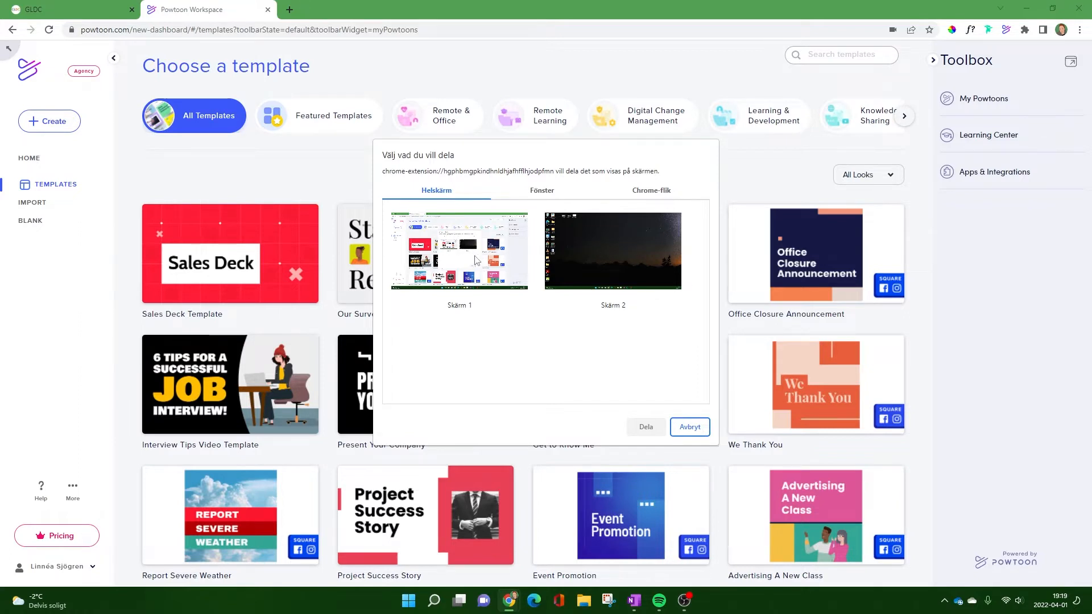
# Start the recording by sharing the full screen Skärm 1, and hide the sharing notice
pyautogui.click(466, 254)
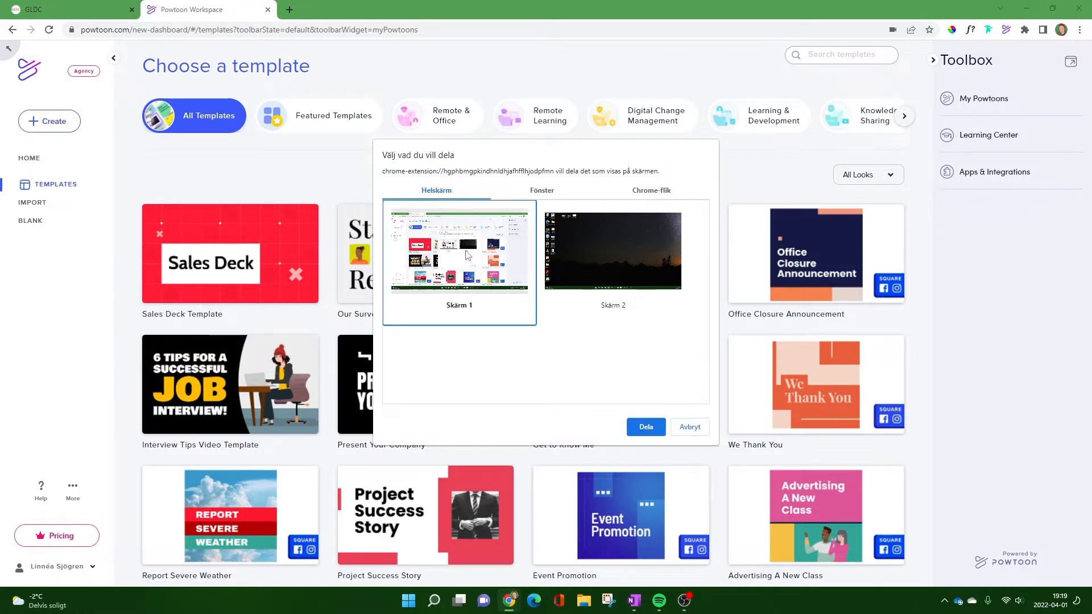
pyautogui.click(645, 427)
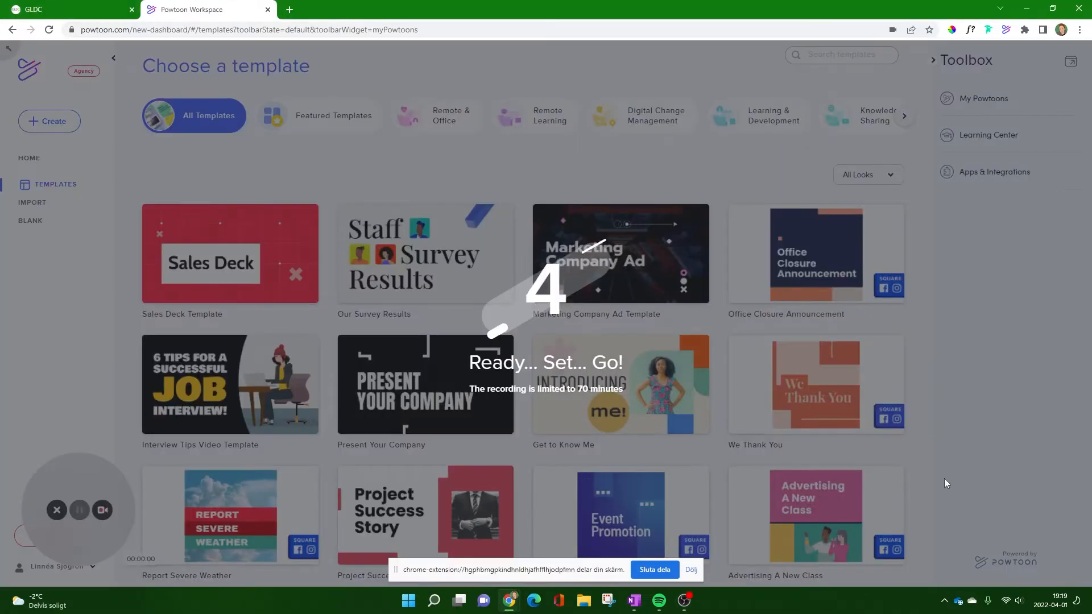
pyautogui.click(691, 570)
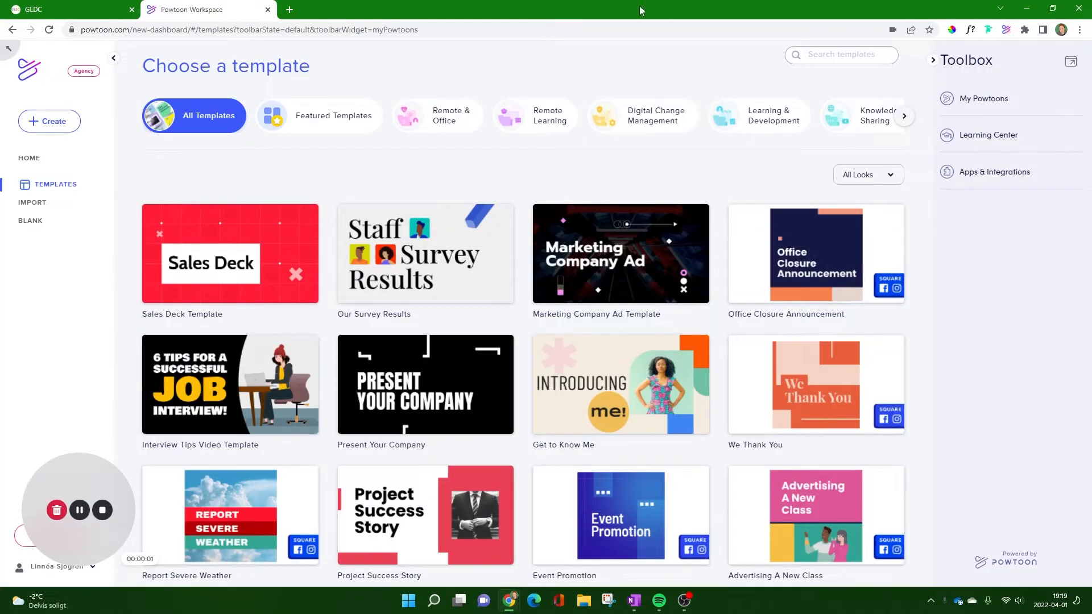
pyautogui.click(102, 510)
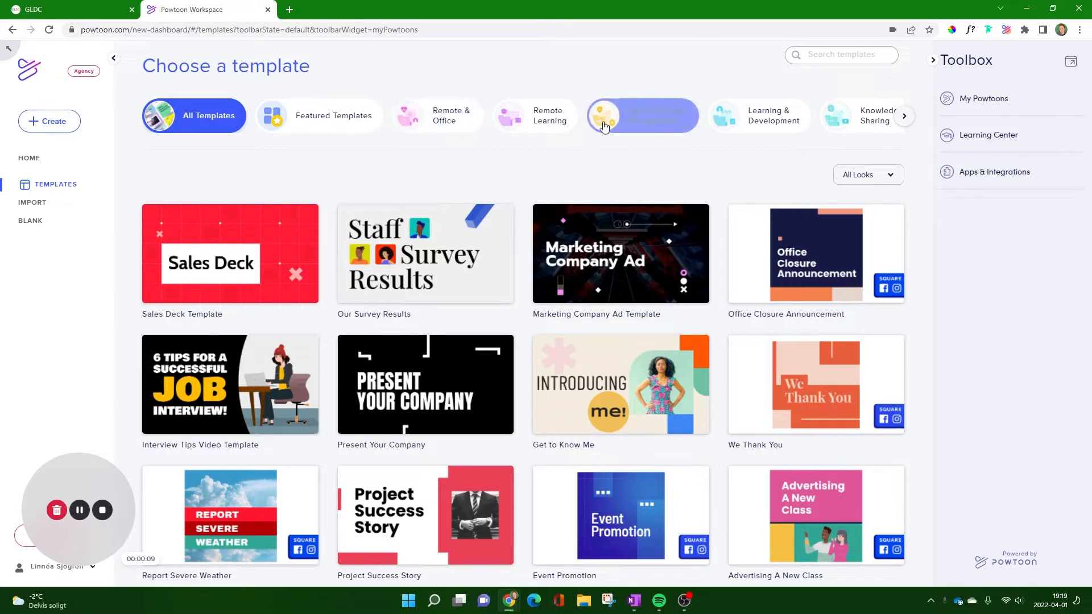
# Switch to the GLDC community site and mark all notifications as read
pyautogui.click(48, 15)
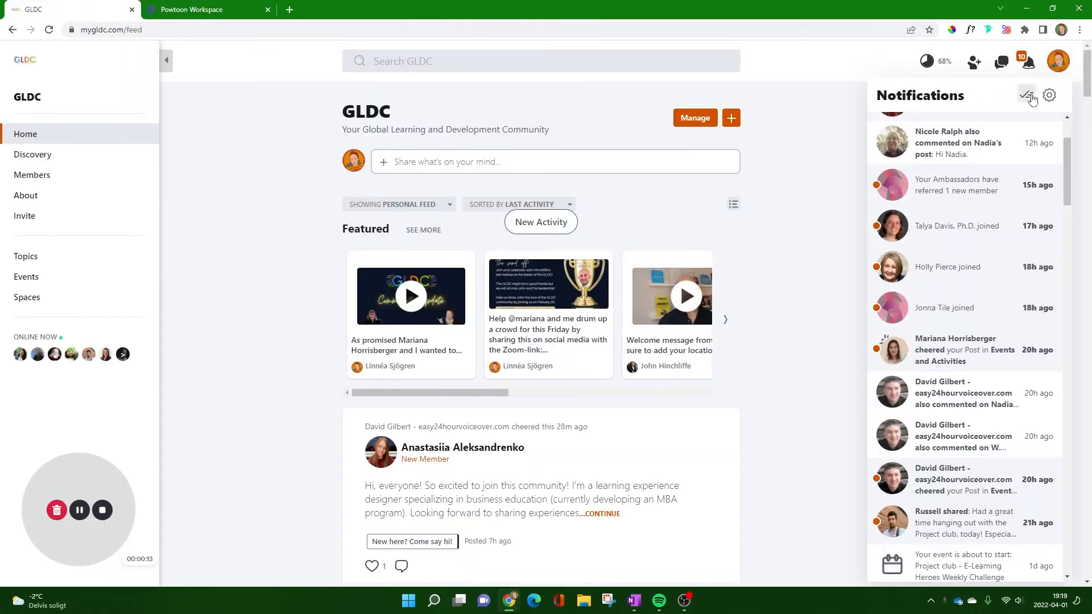
pyautogui.click(1027, 96)
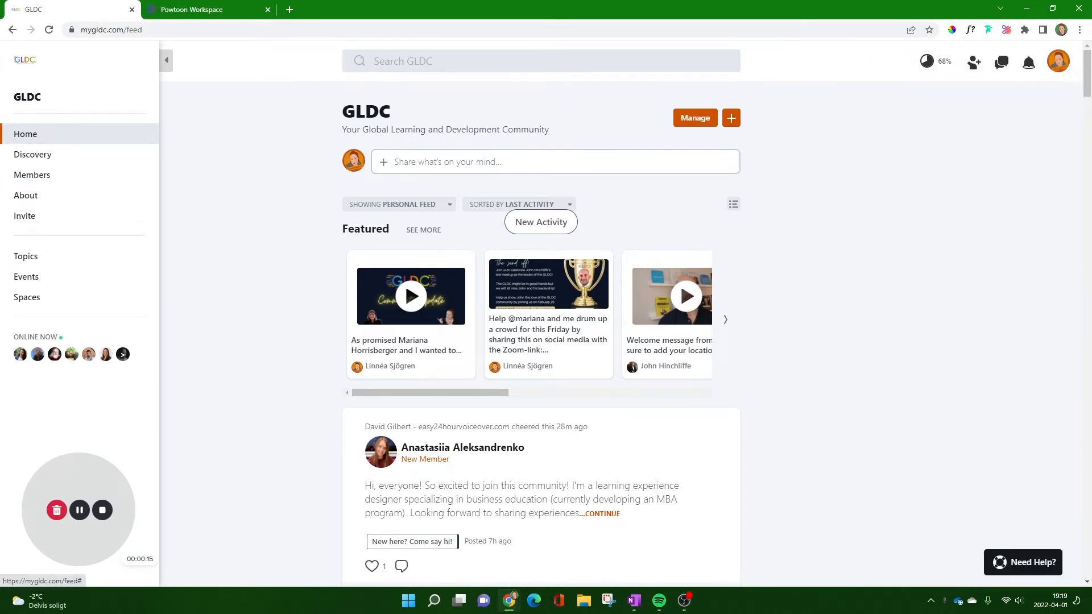
# View the full list of network members through the community's member management, and close the settings
pyautogui.click(32, 177)
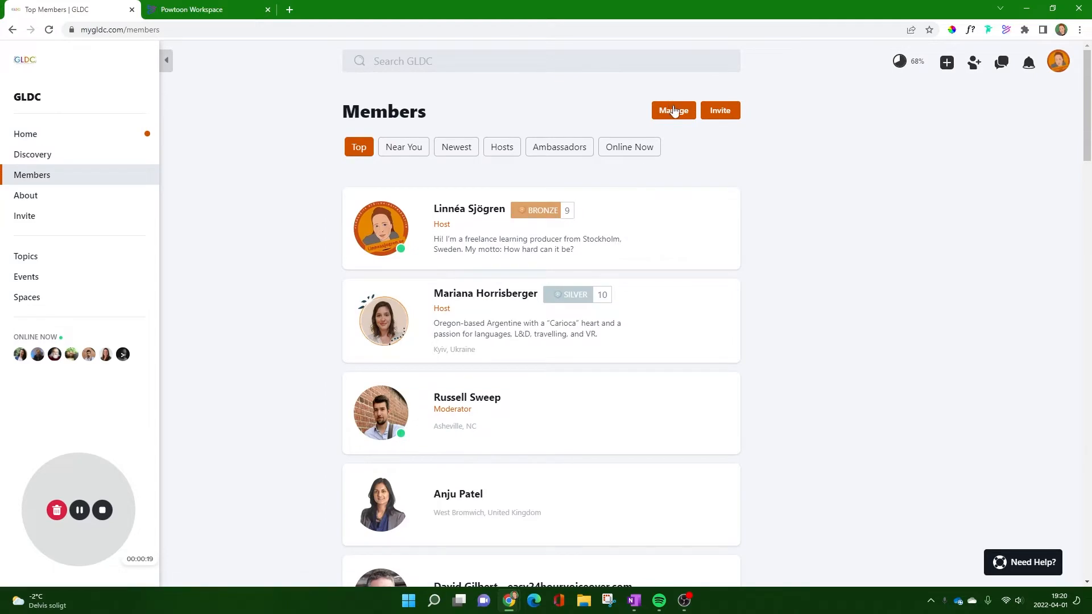
pyautogui.click(674, 110)
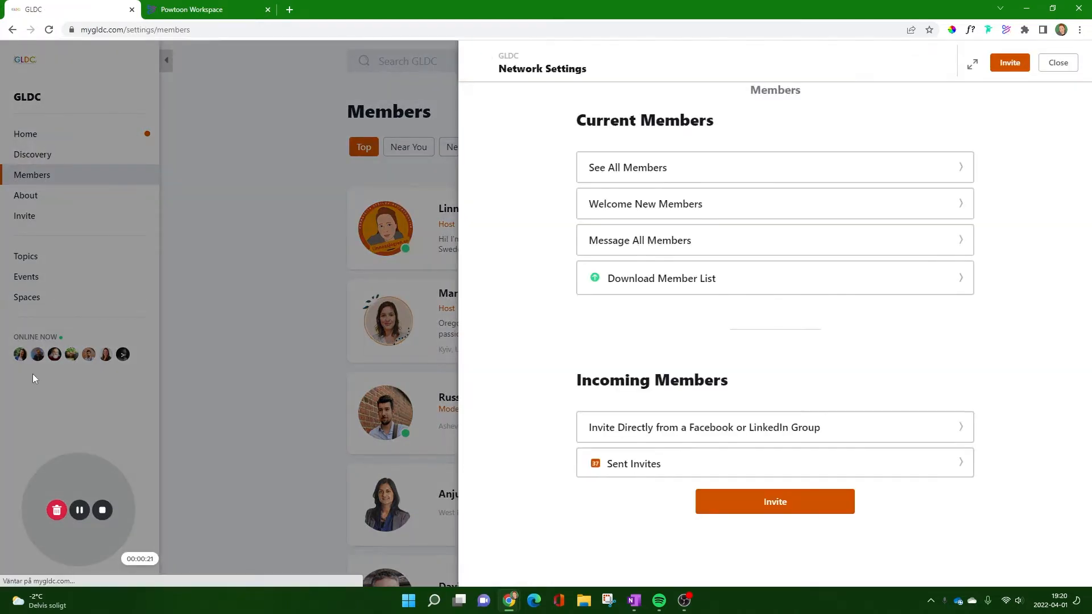
pyautogui.click(764, 194)
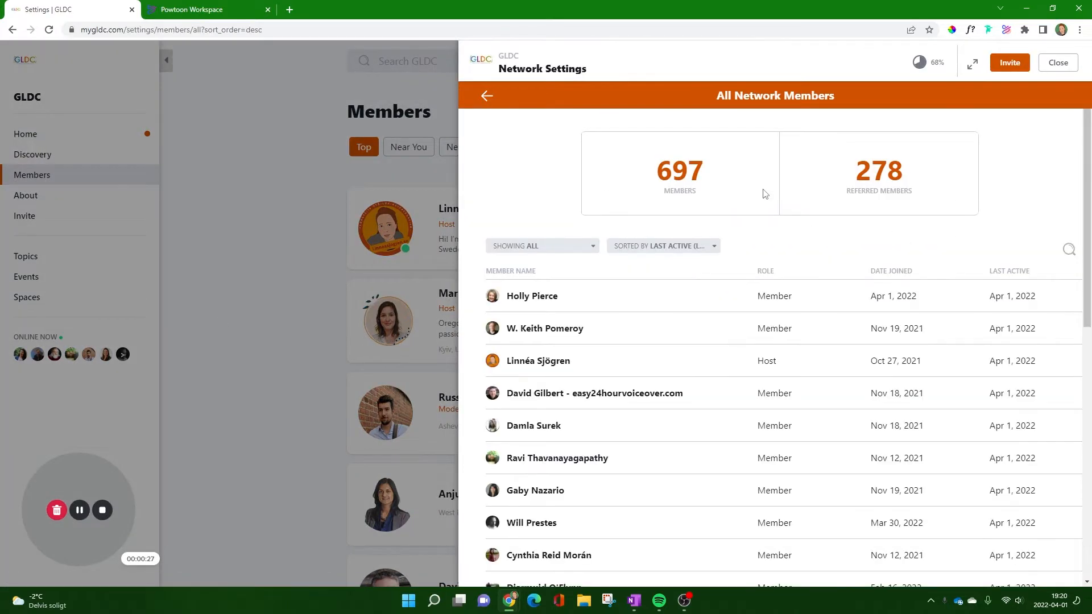
pyautogui.click(1059, 64)
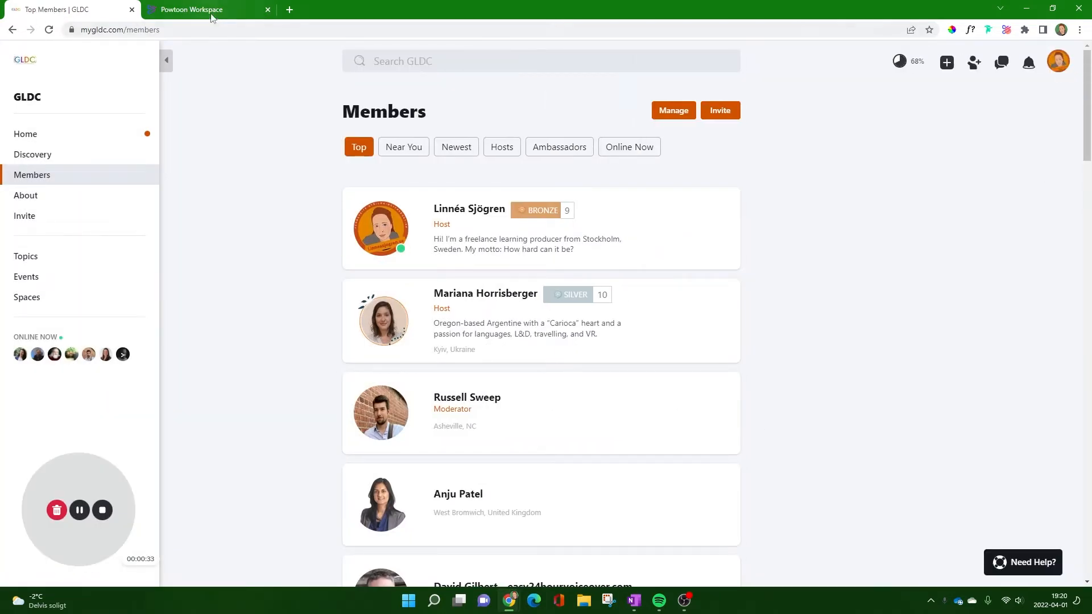
# Go to Canva in a new tab and open the recent video design "Lägg till en rubrik"
pyautogui.click(289, 10)
pyautogui.click(547, 287)
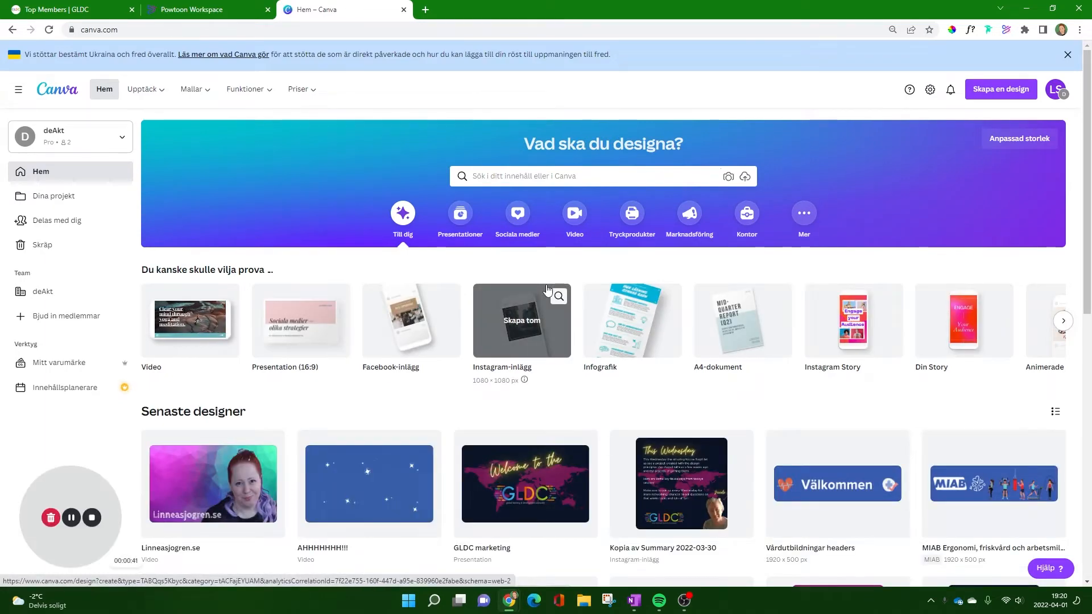
pyautogui.scroll(-5, 654, 341)
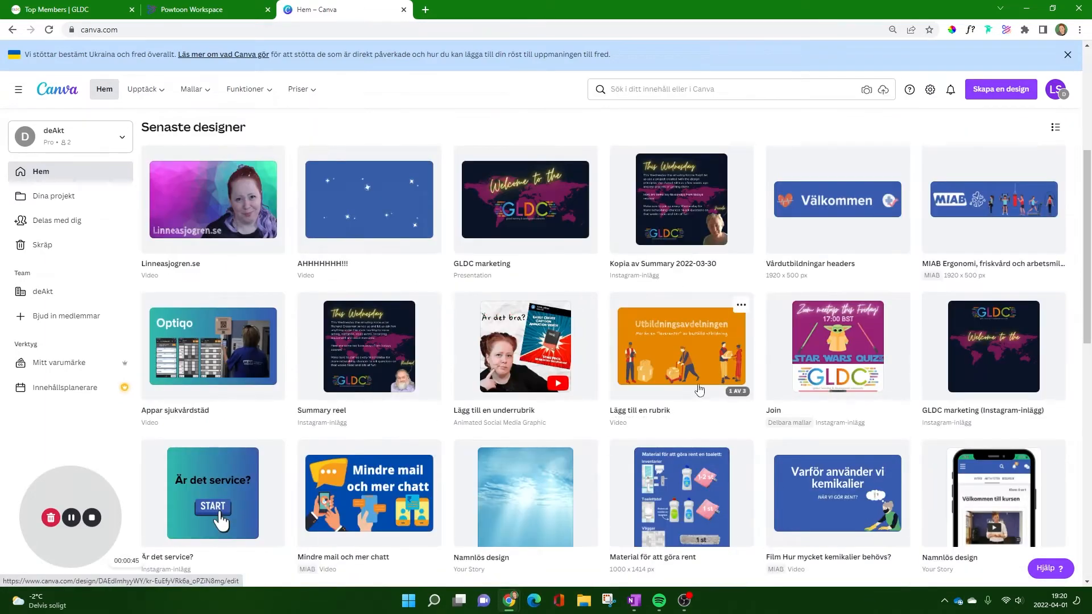
pyautogui.click(677, 348)
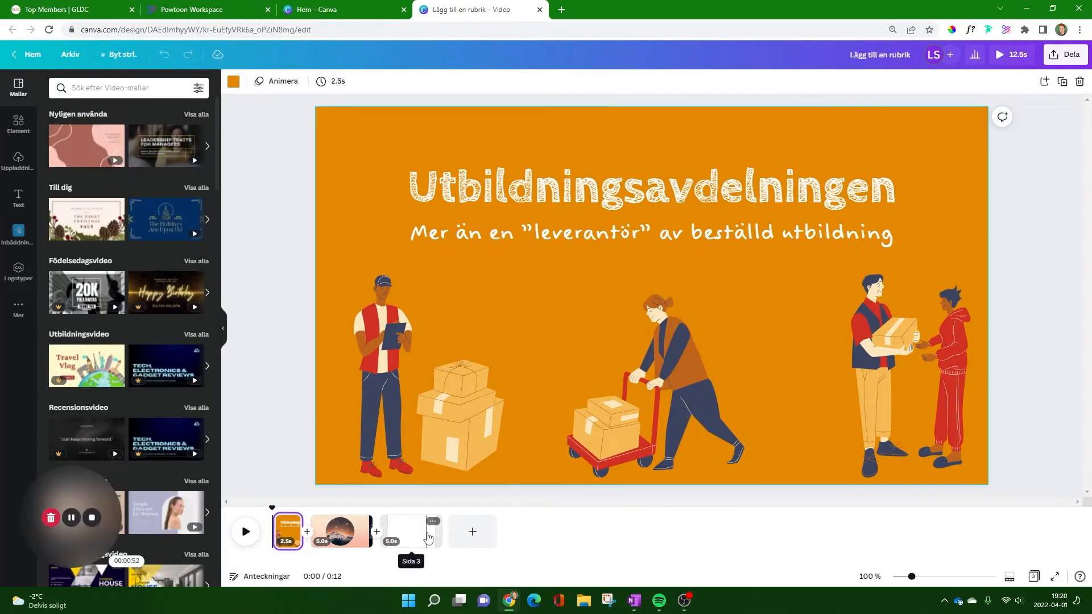
# Add a blank page to the end of the Canva video, and stop the screen recording from the Powtoon Workspace
pyautogui.click(471, 532)
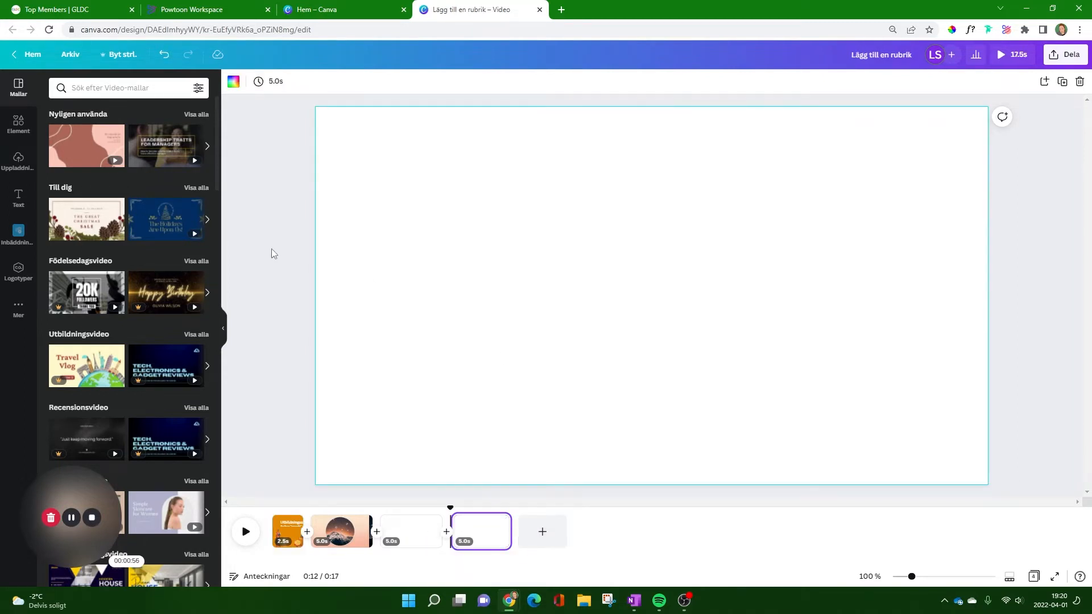
pyautogui.moveTo(168, 230)
pyautogui.click(190, 11)
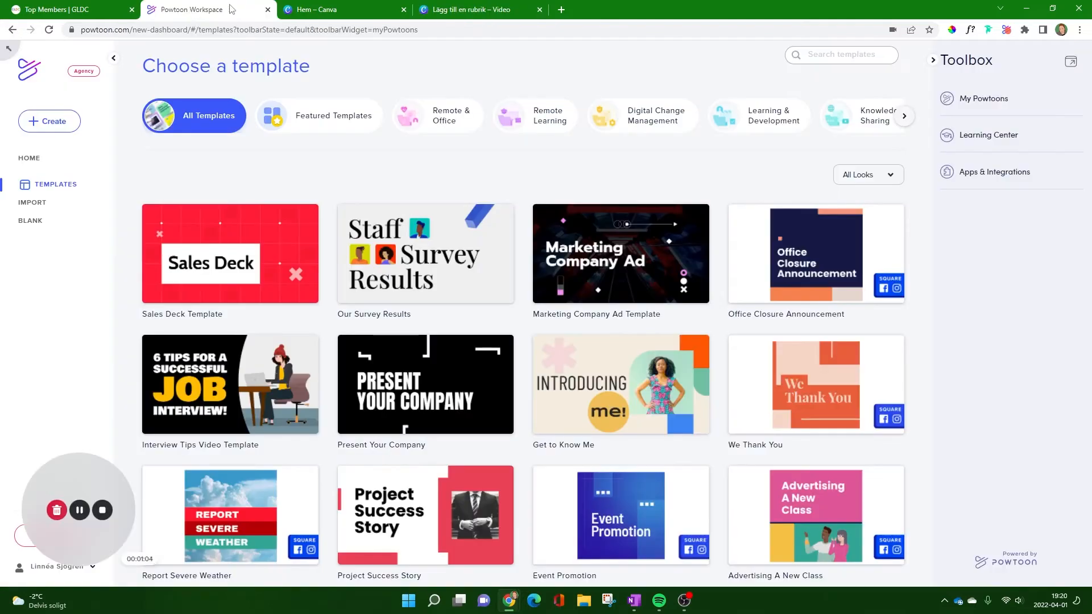
pyautogui.click(103, 510)
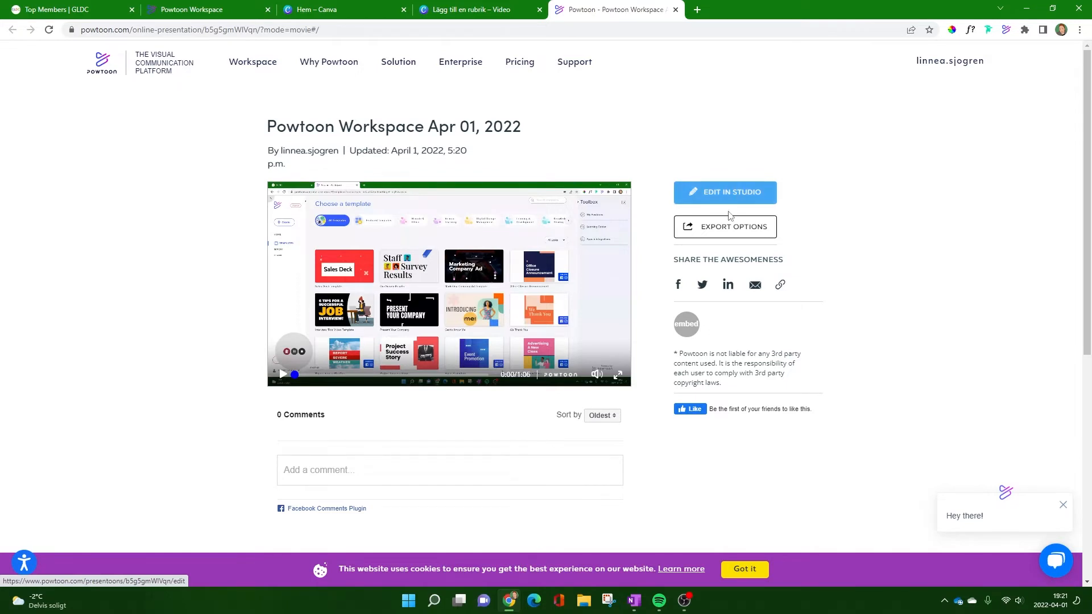
# View the export options for the finished recording, close them, and open the recording in the studio editor
pyautogui.click(719, 229)
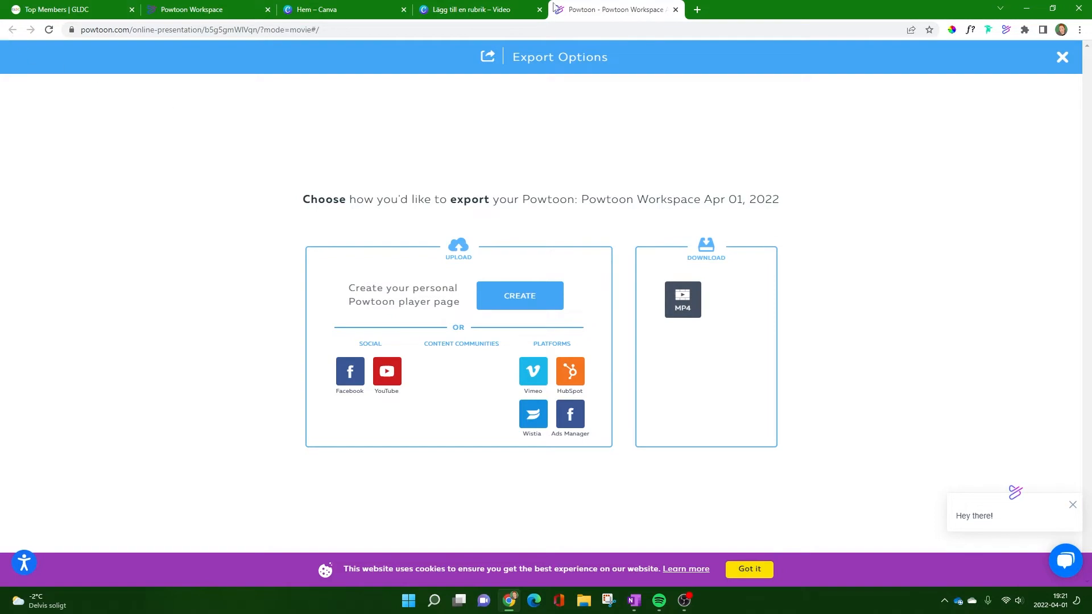
pyautogui.click(1062, 58)
pyautogui.click(714, 196)
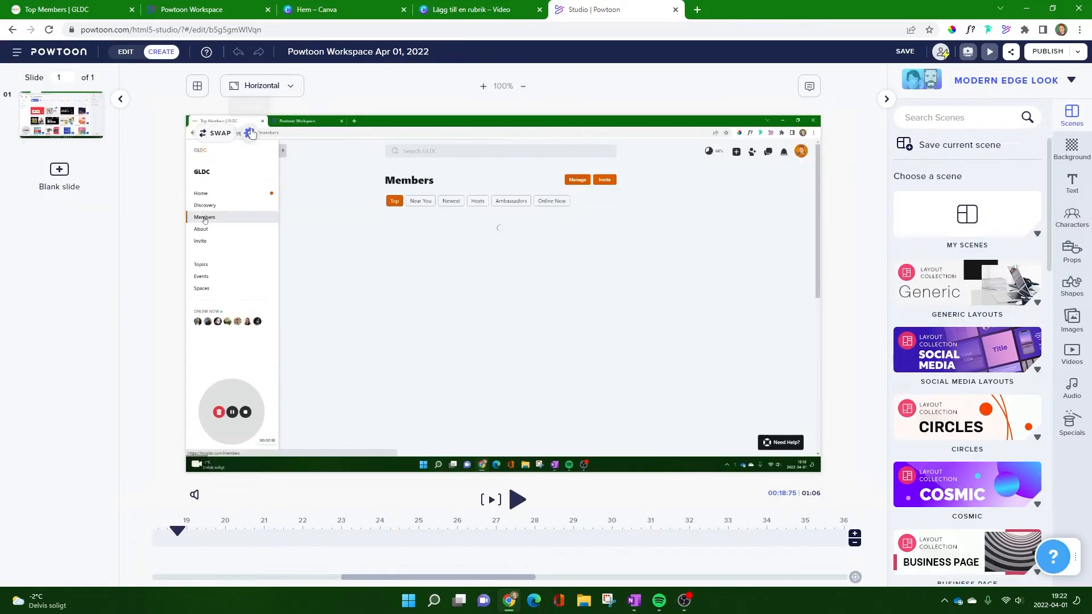
# Set the recorded video's start time to 00:15
pyautogui.click(250, 133)
pyautogui.click(106, 231)
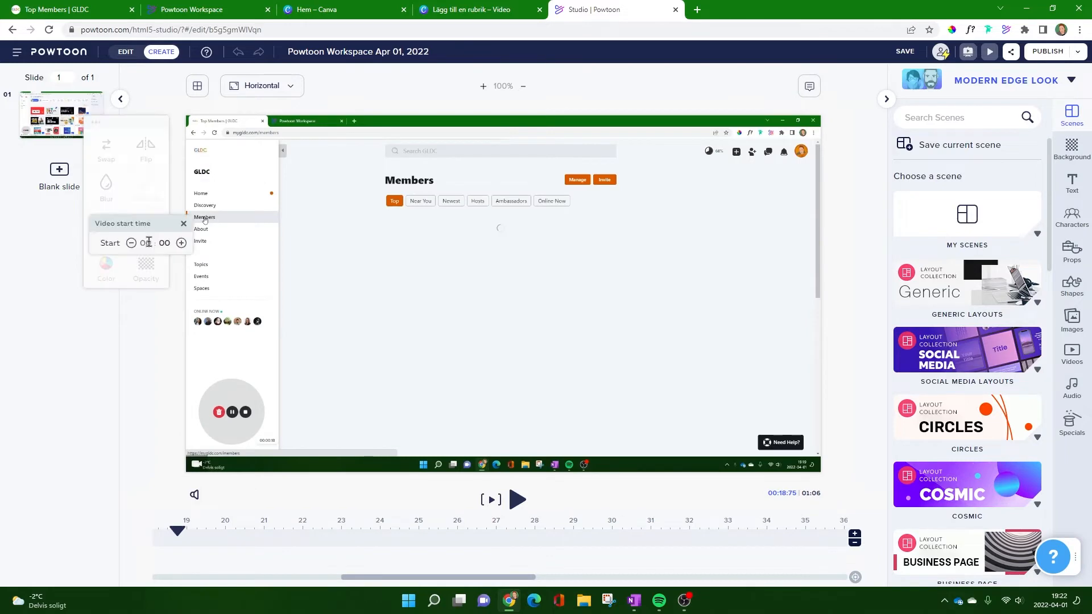
pyautogui.click(181, 243)
pyautogui.click(181, 243)
pyautogui.click(181, 243)
pyautogui.click(182, 243)
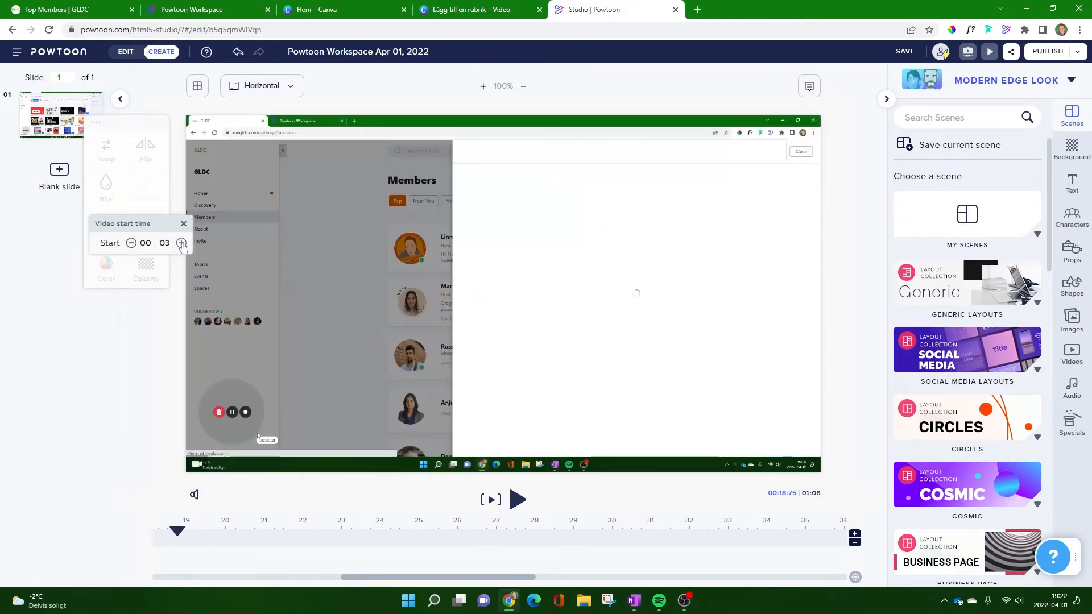
pyautogui.click(181, 243)
pyautogui.click(181, 244)
pyautogui.click(181, 243)
pyautogui.click(181, 243)
pyautogui.click(181, 243)
pyautogui.click(182, 243)
pyautogui.click(182, 244)
pyautogui.click(181, 243)
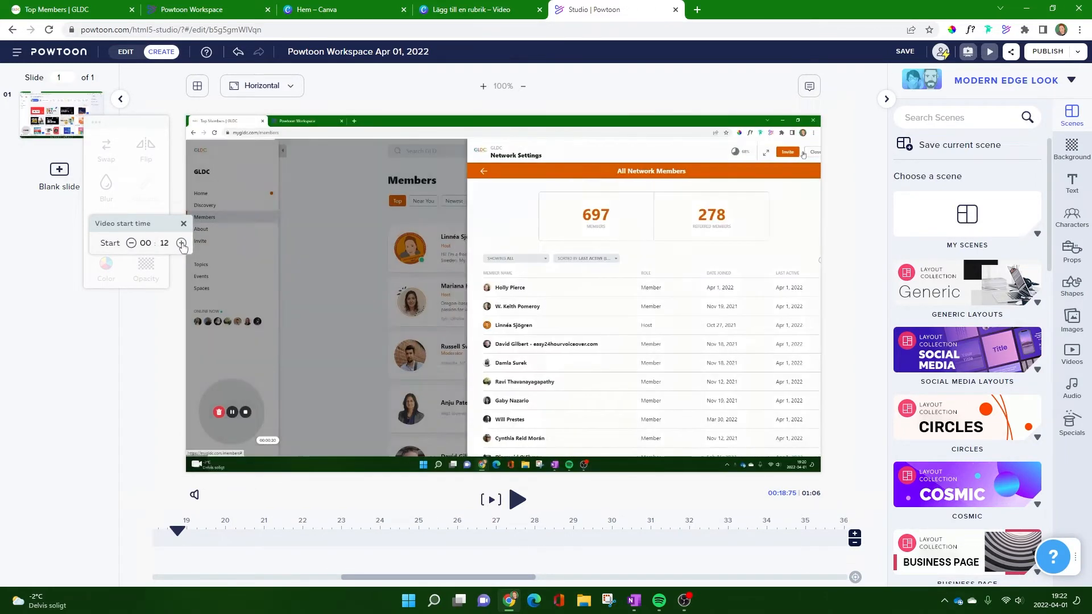
pyautogui.click(181, 244)
pyautogui.click(181, 243)
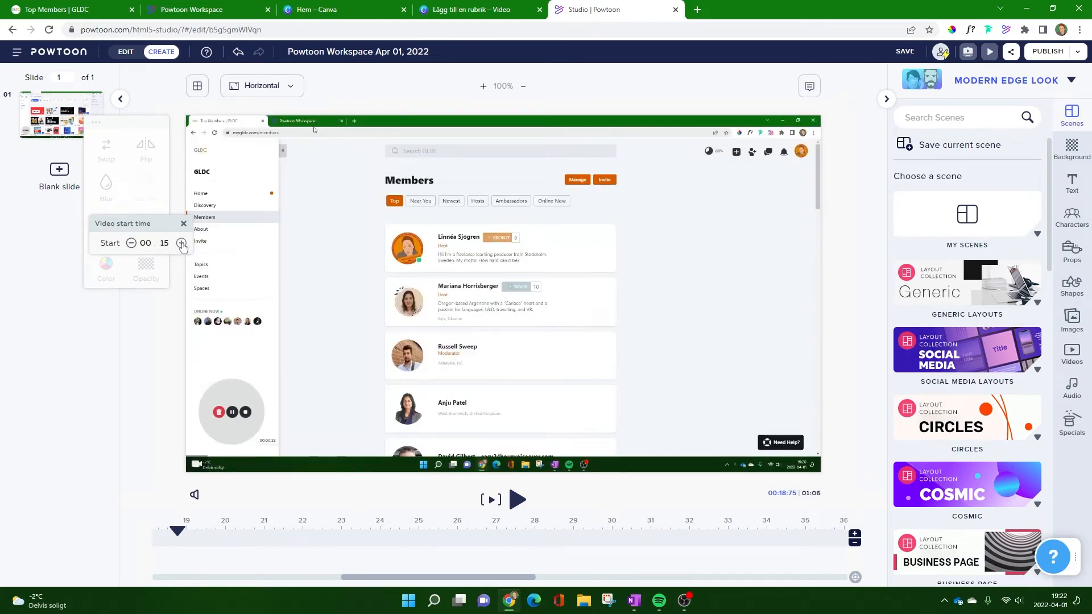
# Try flipping the recorded video horizontally, flip it back, and try out its opacity control
pyautogui.click(250, 134)
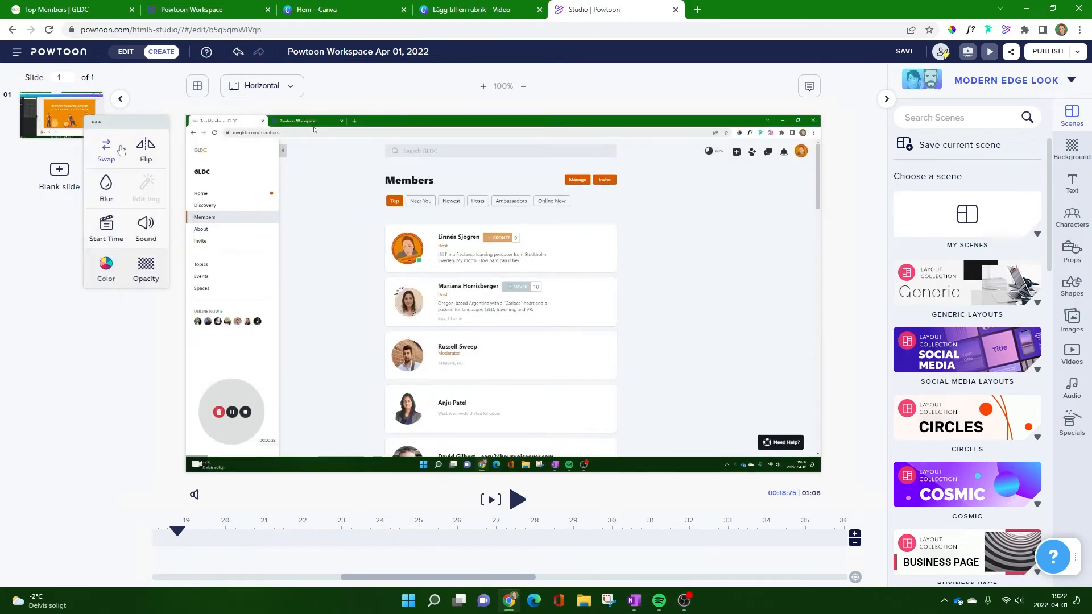
pyautogui.click(146, 146)
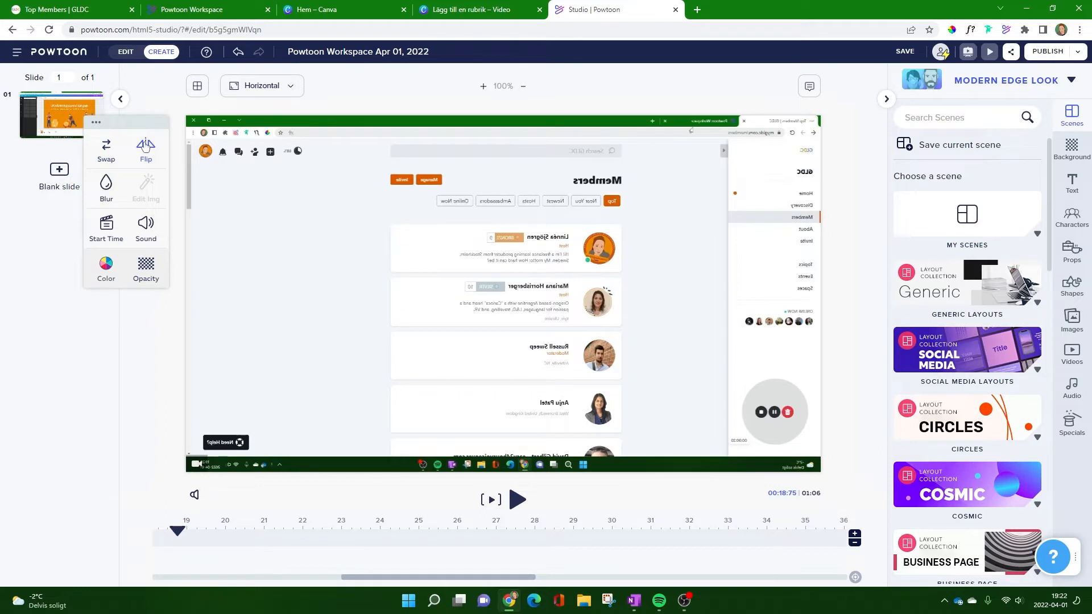
pyautogui.click(146, 147)
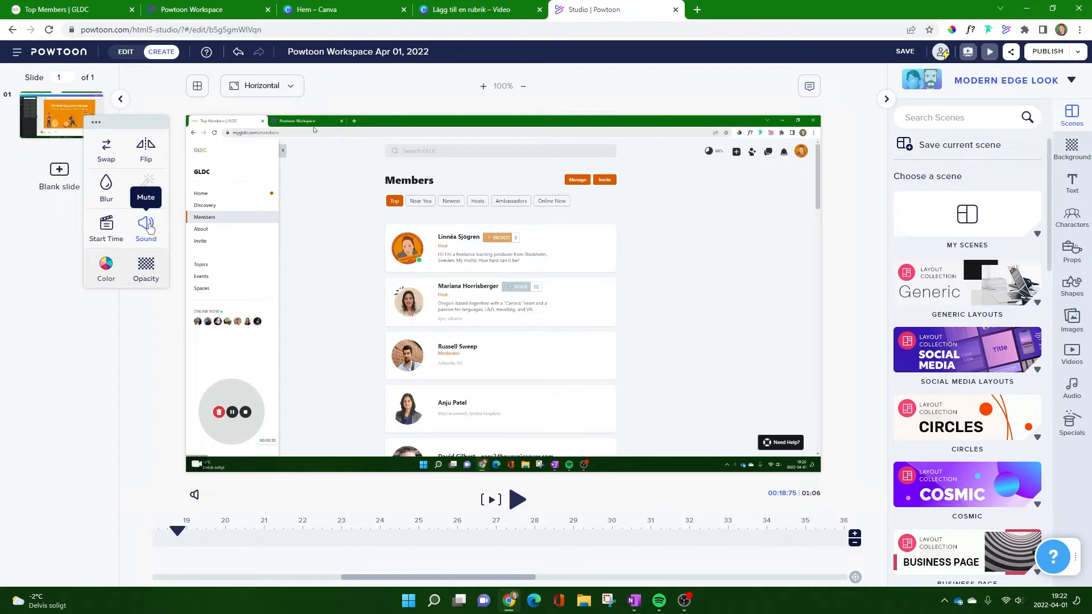
pyautogui.click(147, 264)
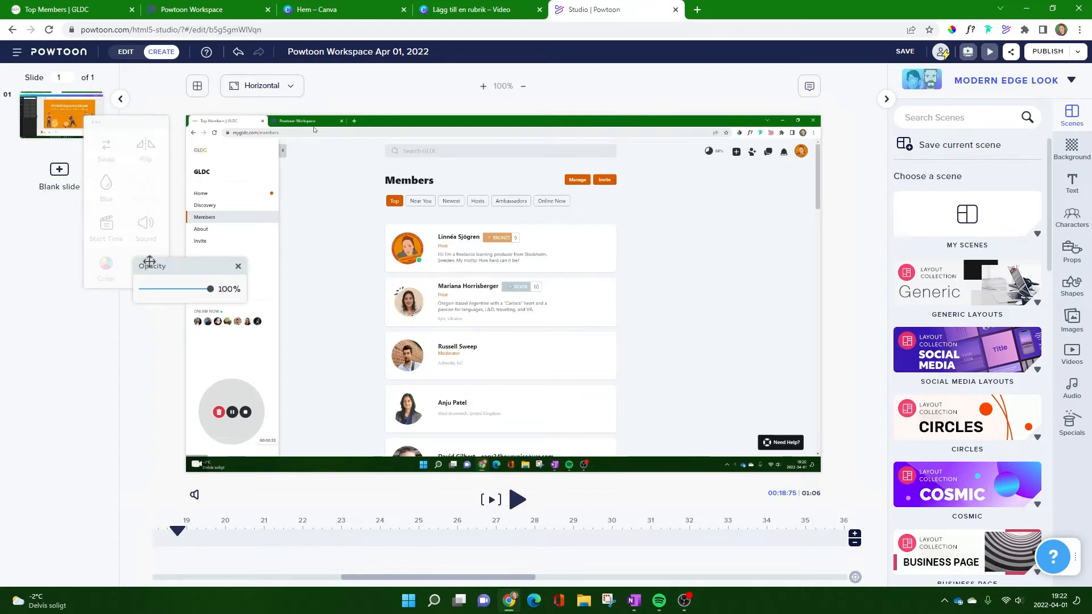
pyautogui.moveTo(210, 289); pyautogui.dragTo(244, 305)
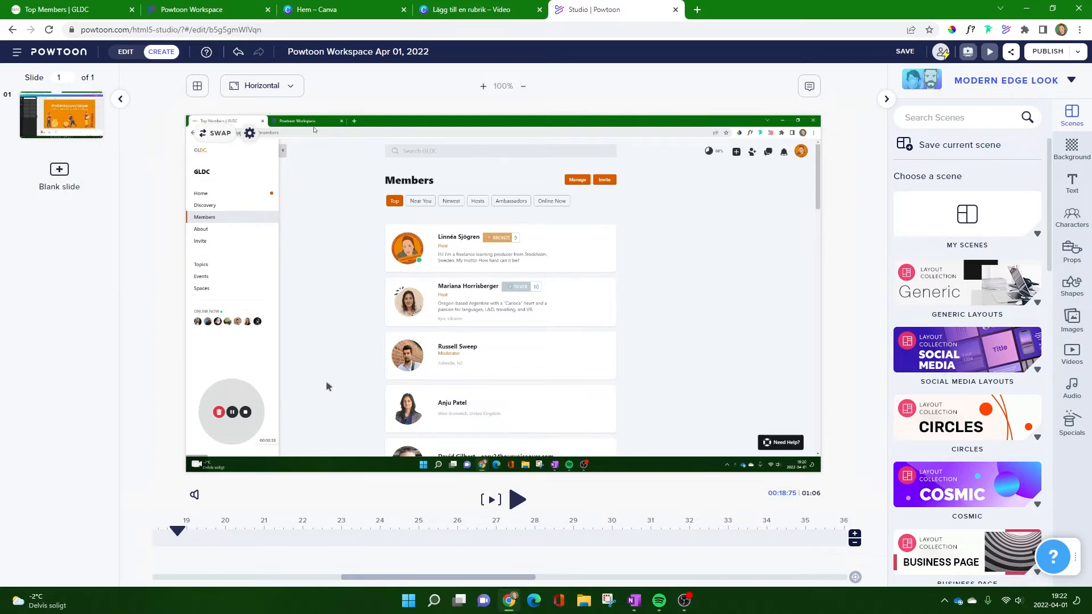
# Scrub through the end of the recording up to 1:05 and check the video's start time setting
pyautogui.moveTo(170, 535); pyautogui.dragTo(91, 528)
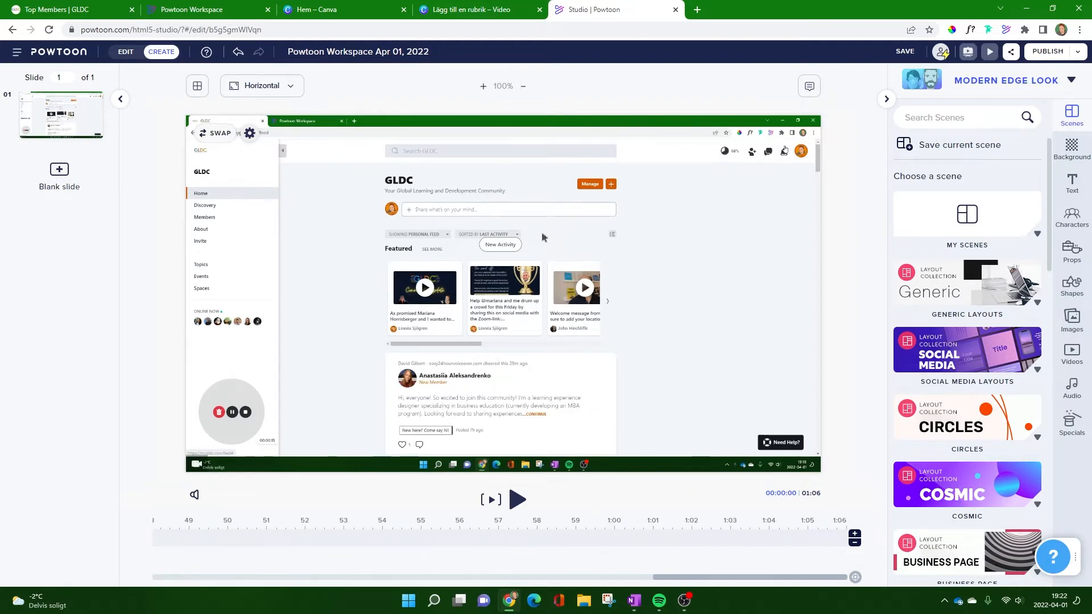
pyautogui.click(326, 530)
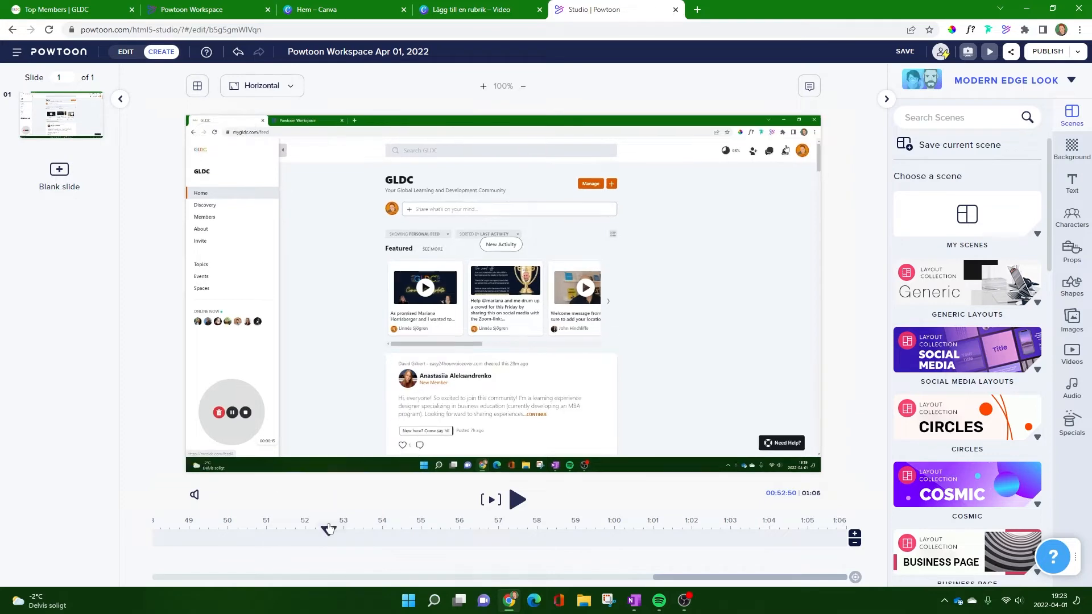
pyautogui.rightClick(328, 534)
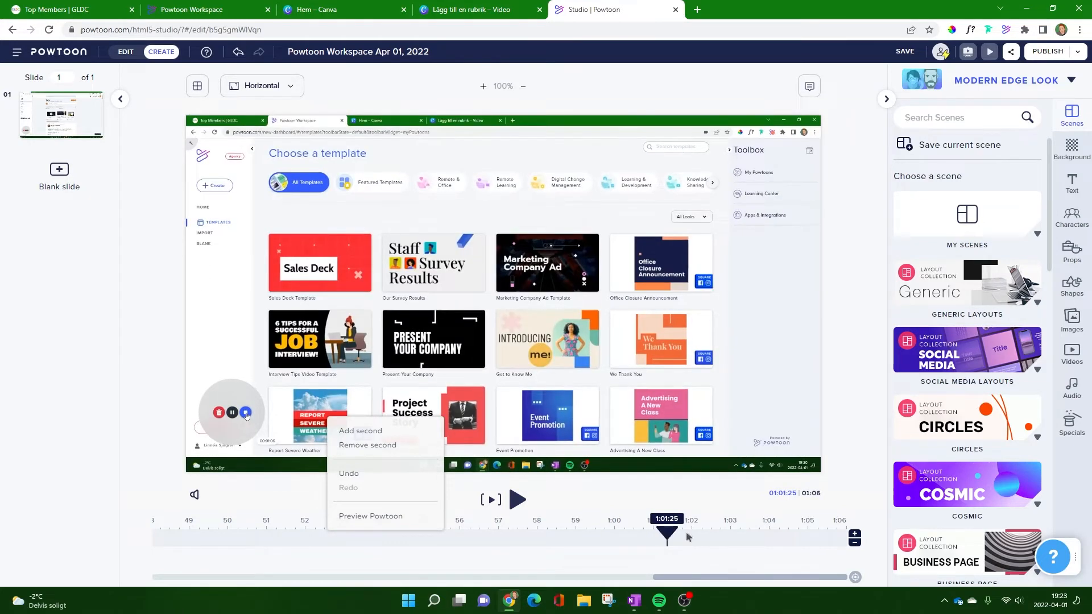
pyautogui.click(814, 546)
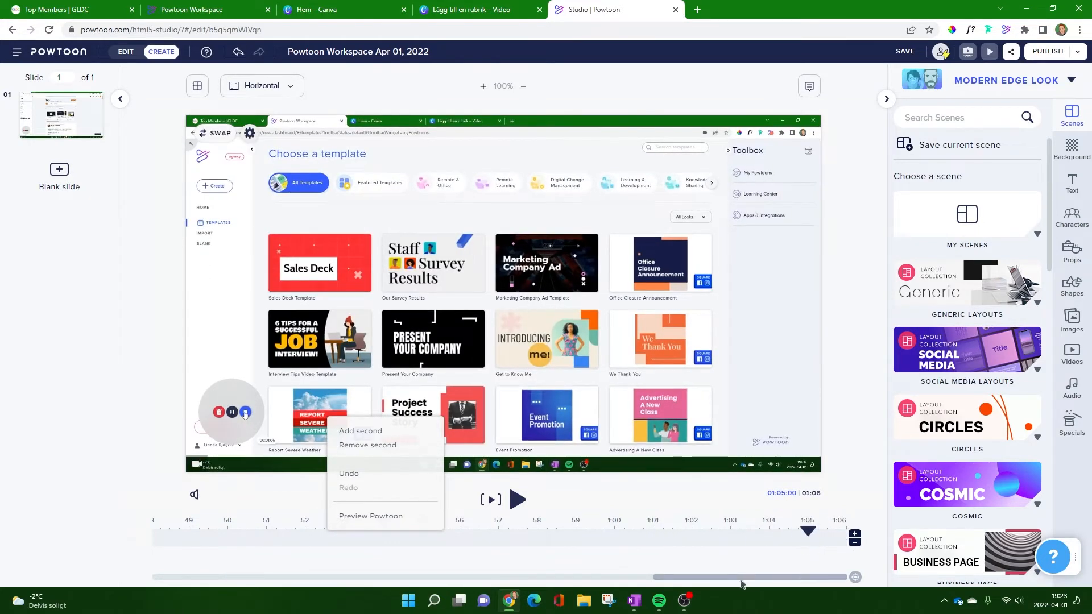
pyautogui.click(249, 134)
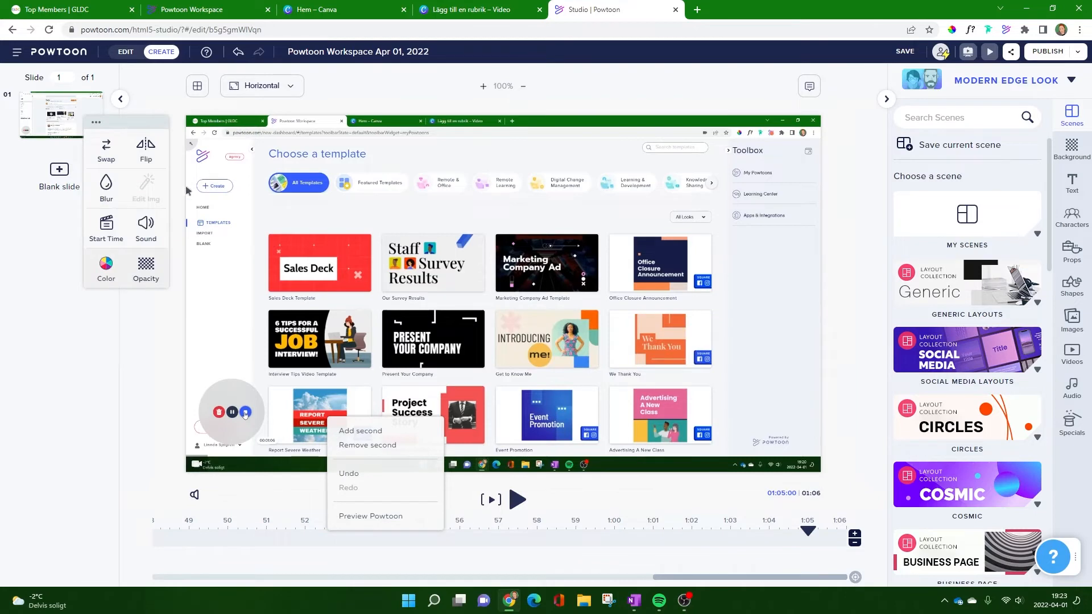
pyautogui.click(107, 226)
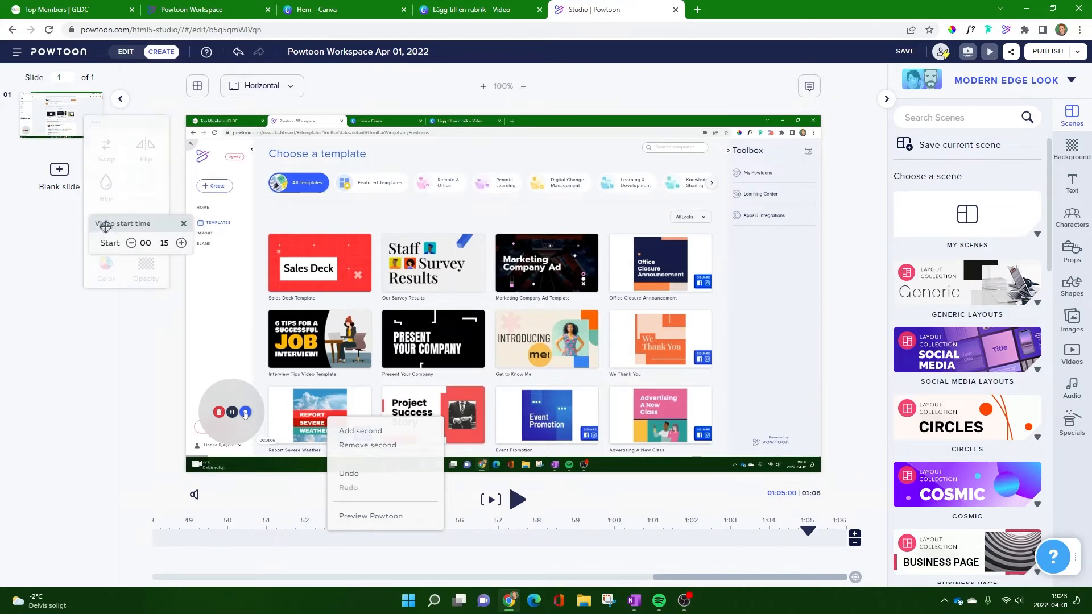
pyautogui.click(184, 224)
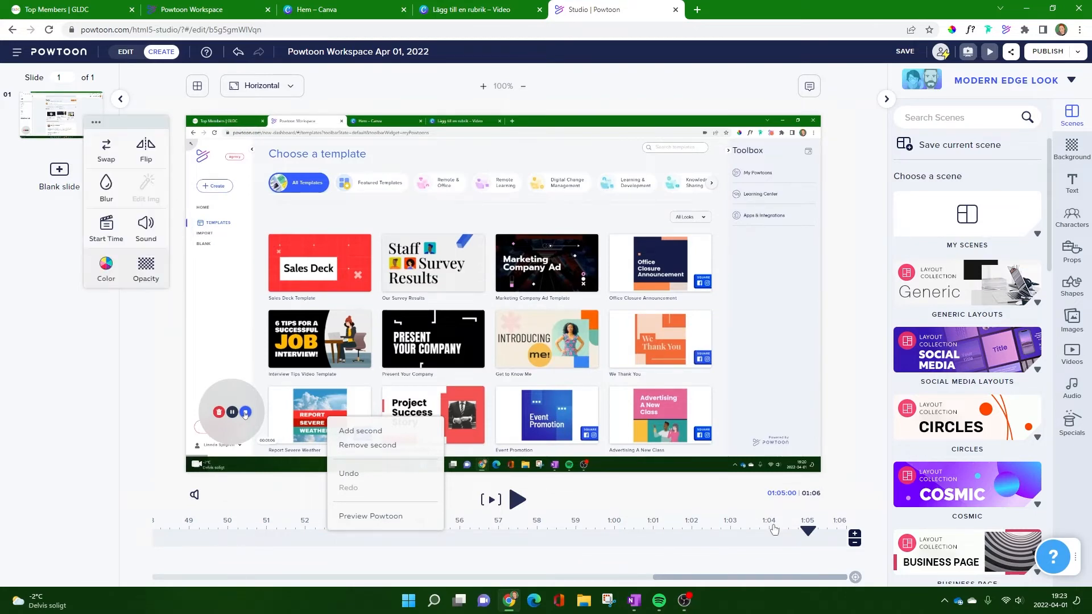
# Shorten the slide's duration second by second to 49 seconds
pyautogui.click(854, 542)
pyautogui.click(854, 542)
pyautogui.click(854, 542)
pyautogui.click(854, 542)
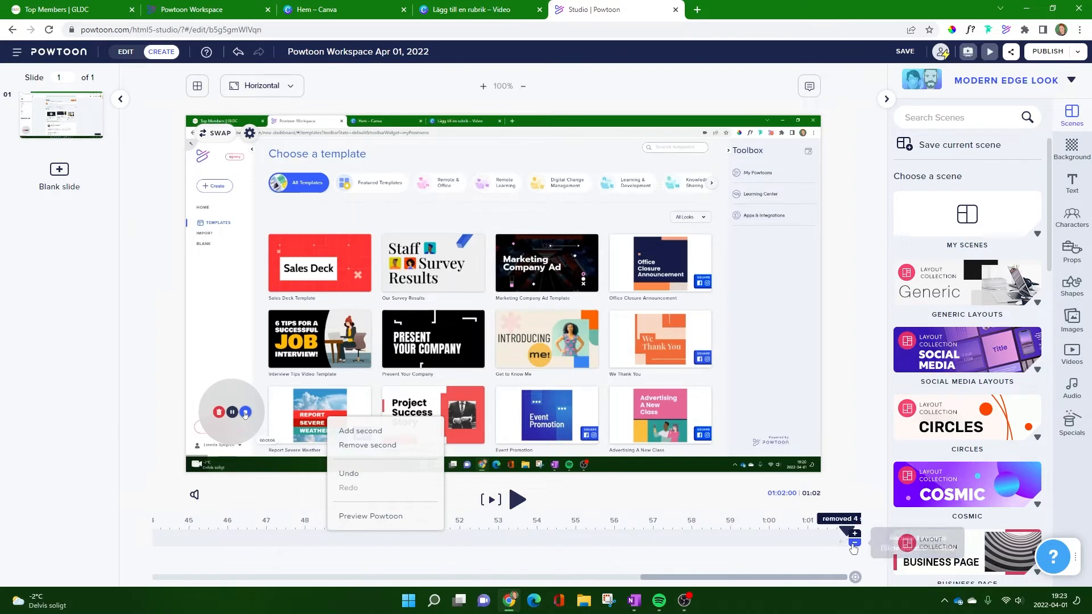
pyautogui.click(854, 543)
pyautogui.click(854, 542)
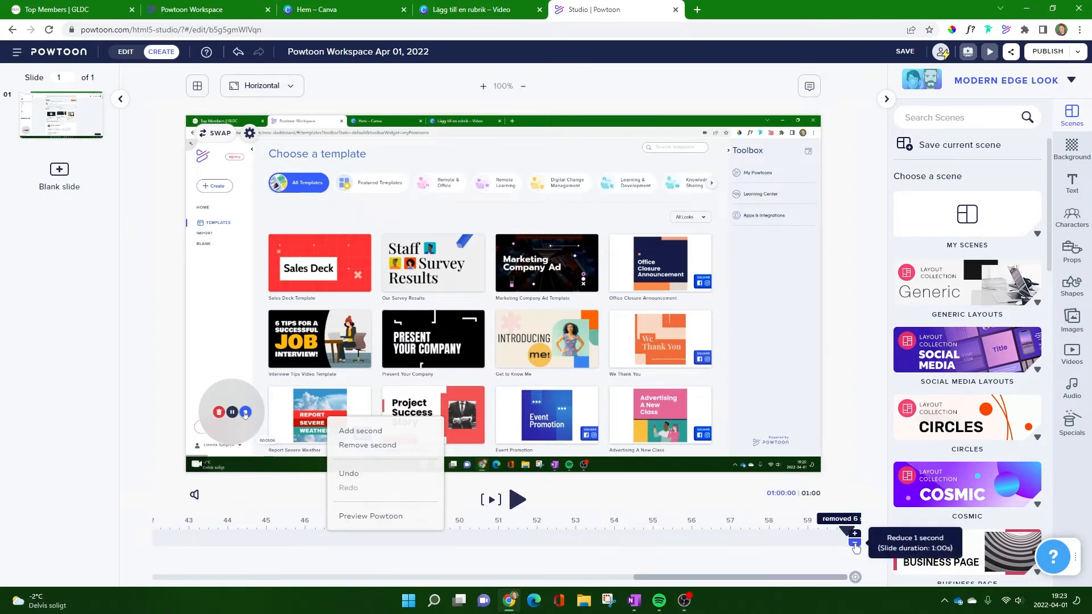
pyautogui.click(854, 543)
pyautogui.click(854, 542)
pyautogui.click(854, 543)
pyautogui.click(854, 542)
pyautogui.click(854, 542)
pyautogui.click(854, 542)
pyautogui.click(854, 542)
pyautogui.click(854, 542)
pyautogui.click(853, 542)
pyautogui.click(854, 542)
pyautogui.click(854, 542)
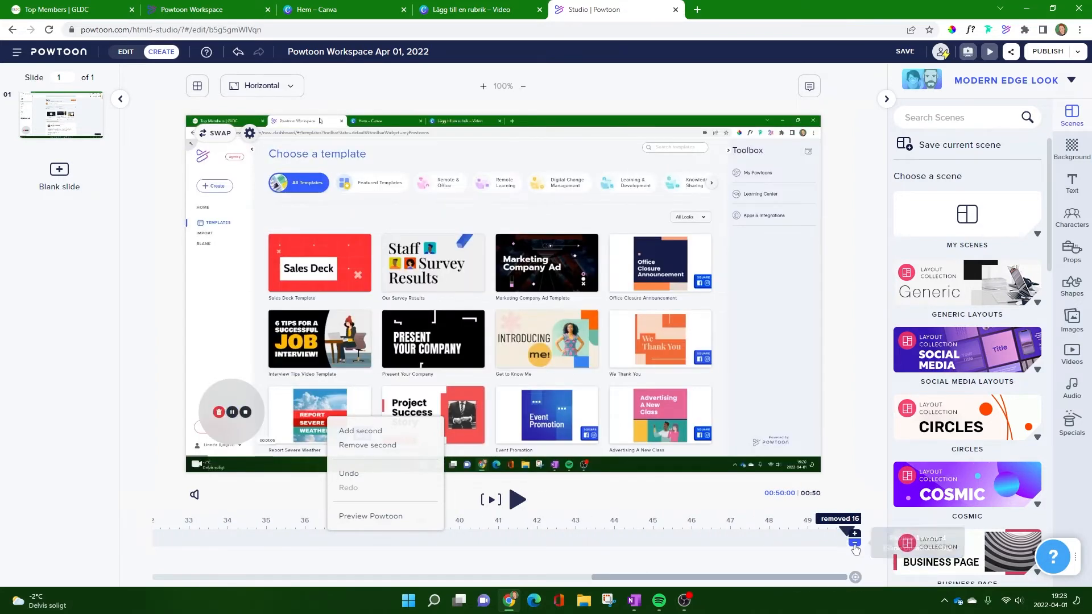
# Add the woman in a pink top and long skirt from My Characters at about 44 seconds on the timeline
pyautogui.click(652, 526)
pyautogui.moveTo(651, 527); pyautogui.dragTo(634, 550)
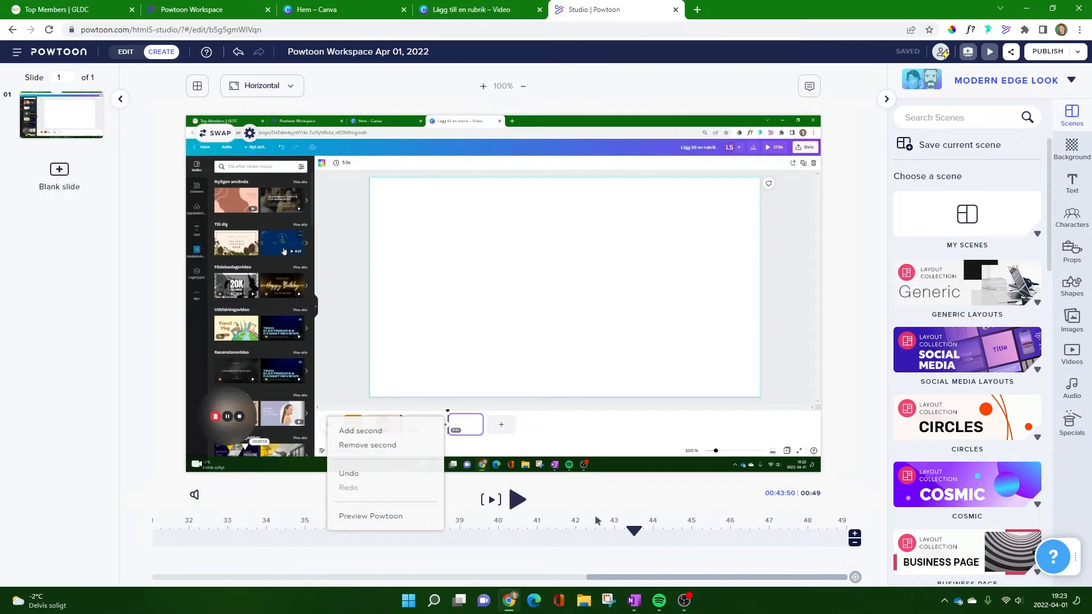
pyautogui.click(562, 362)
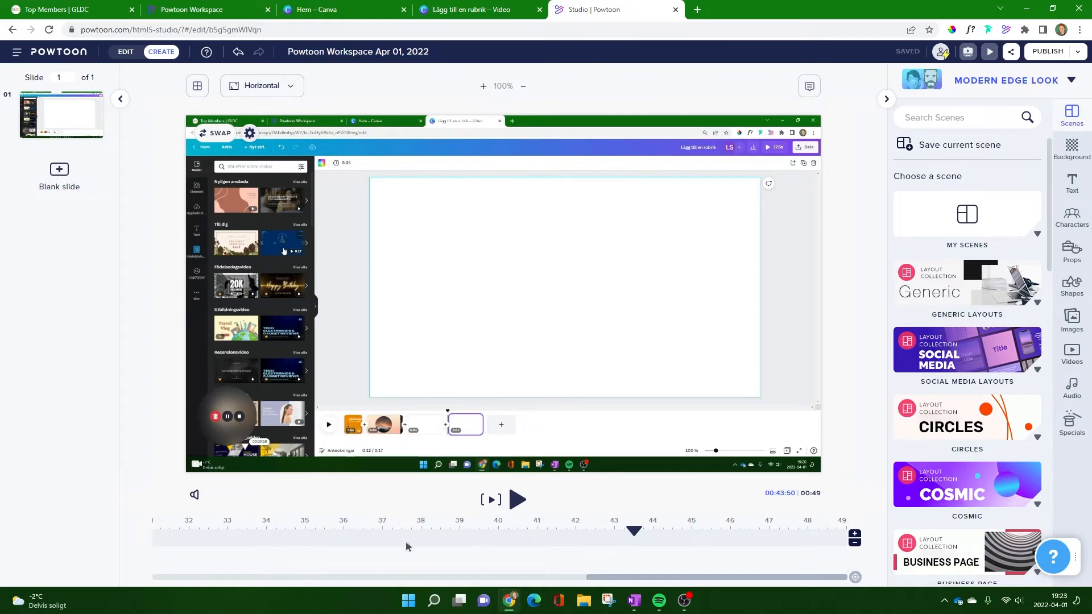
pyautogui.click(1073, 225)
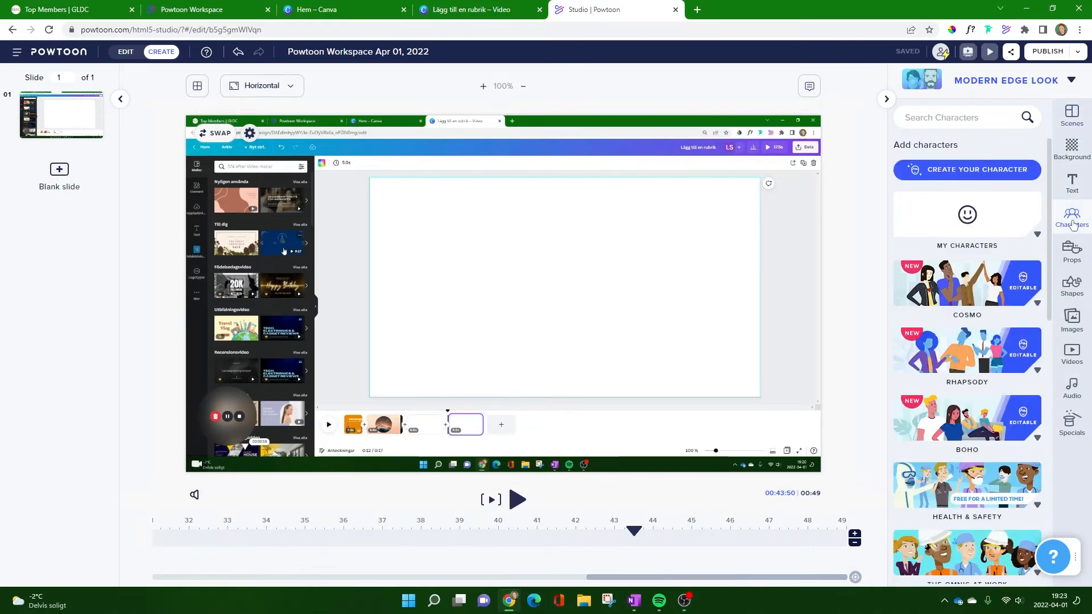
pyautogui.click(979, 216)
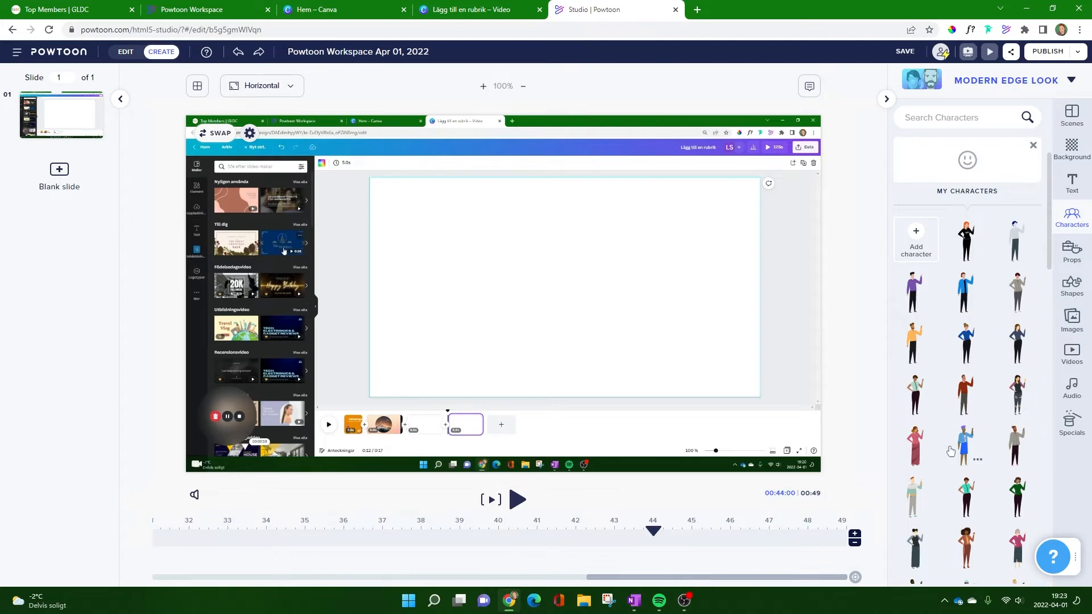
pyautogui.click(912, 449)
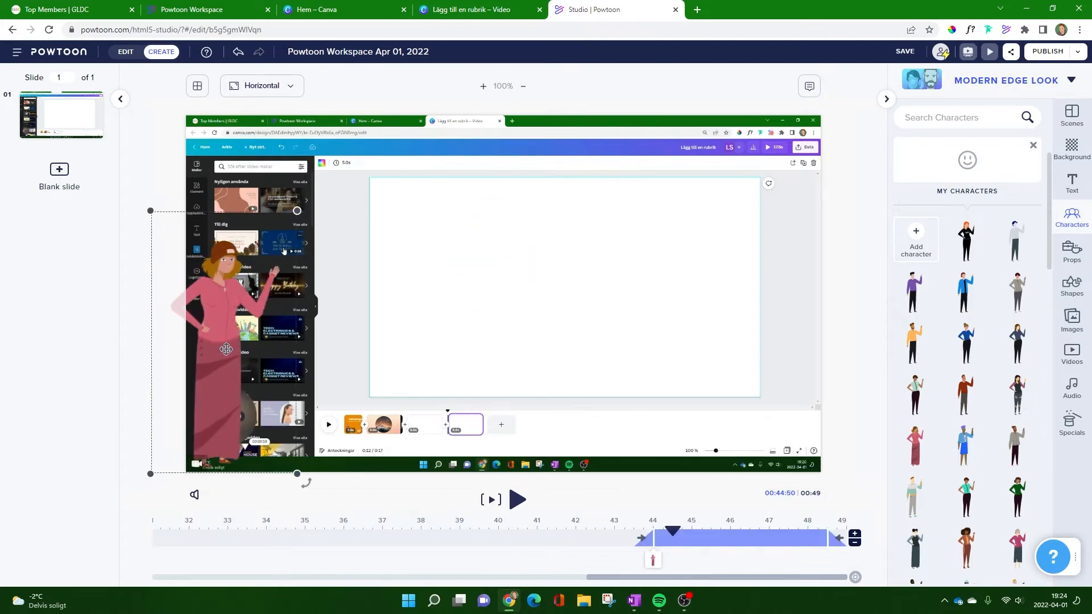
# Enlarge the character to nearly the slide's full height and make it appear from about 32.75 seconds on the timeline
pyautogui.moveTo(305, 212); pyautogui.dragTo(391, 115)
pyautogui.moveTo(274, 293); pyautogui.dragTo(280, 291)
pyautogui.click(147, 244)
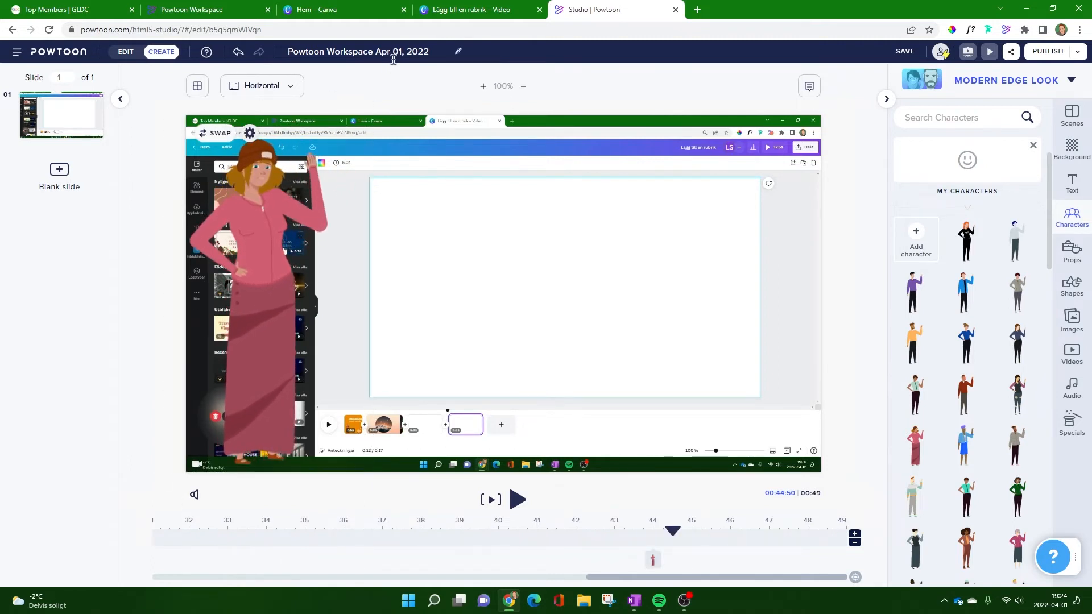
pyautogui.moveTo(651, 561); pyautogui.dragTo(215, 564)
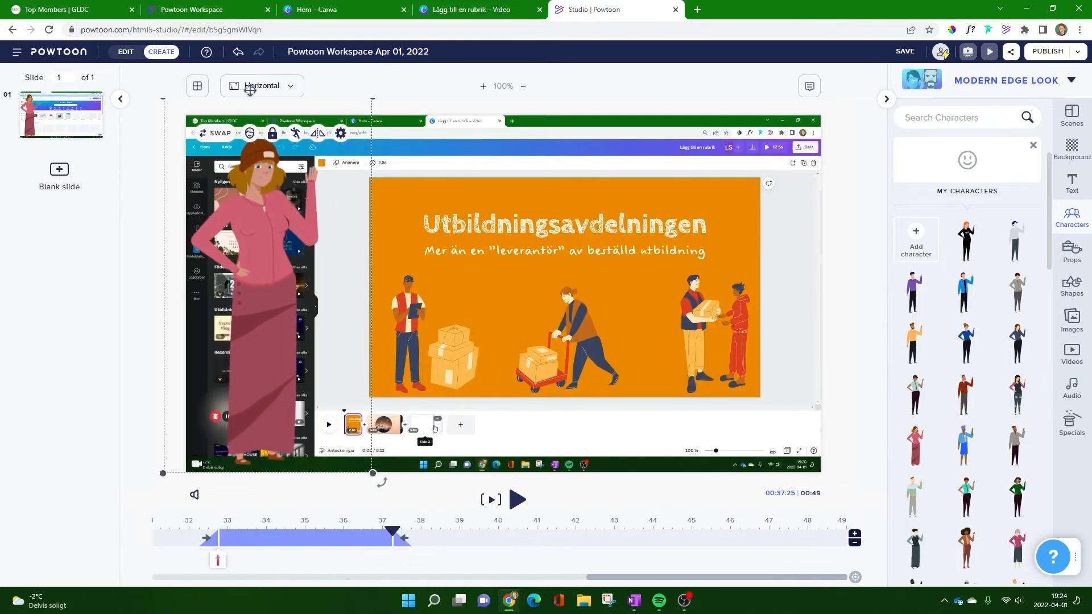
# Change the character's pose to Lecturing and play back the result
pyautogui.click(296, 134)
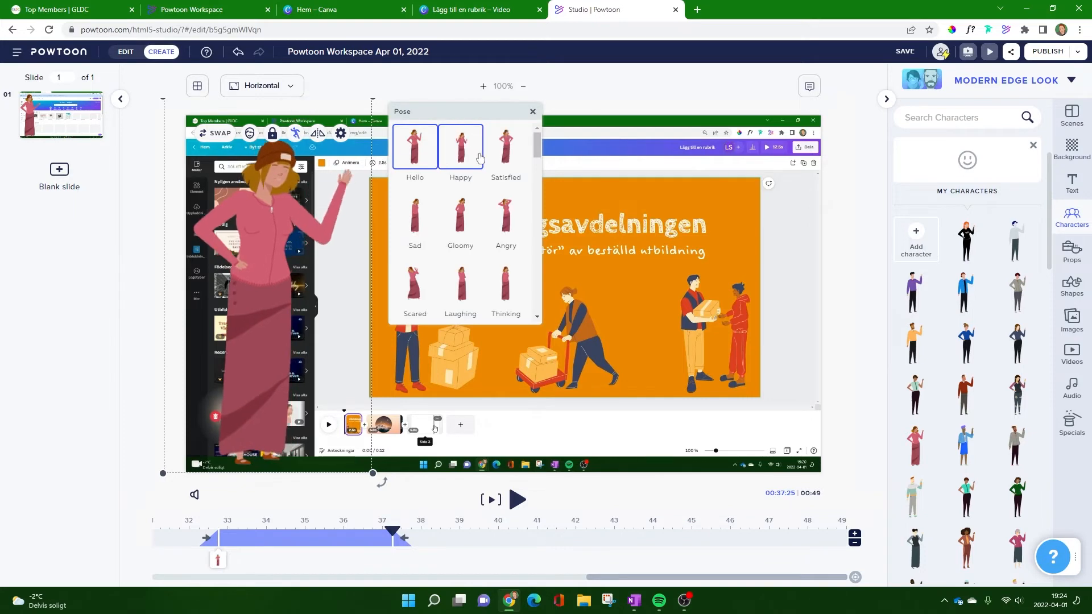
pyautogui.scroll(-1, 481, 155)
pyautogui.scroll(-1, 481, 156)
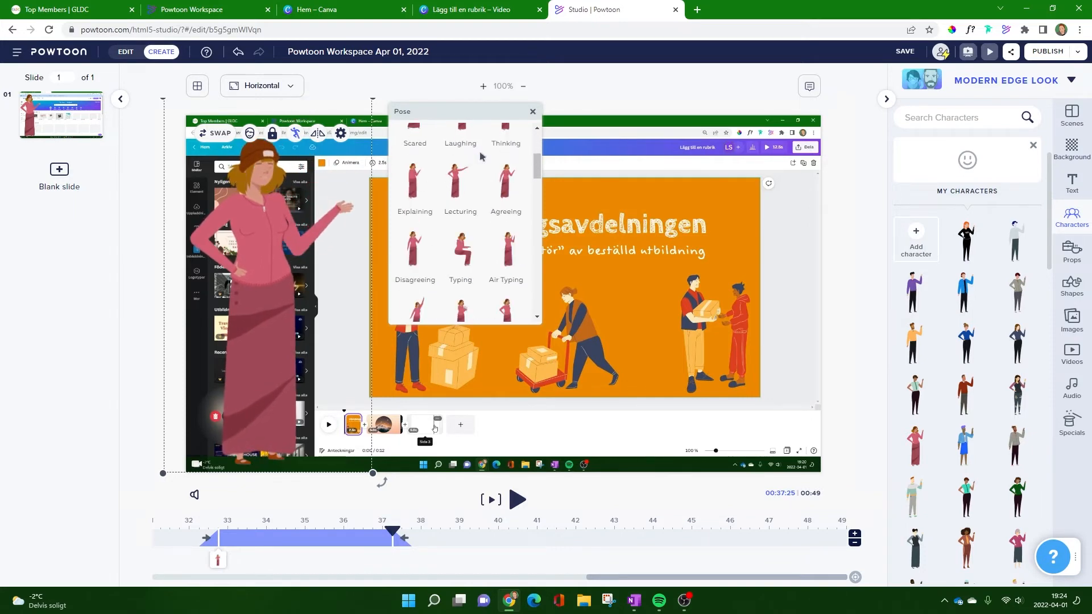
pyautogui.click(460, 181)
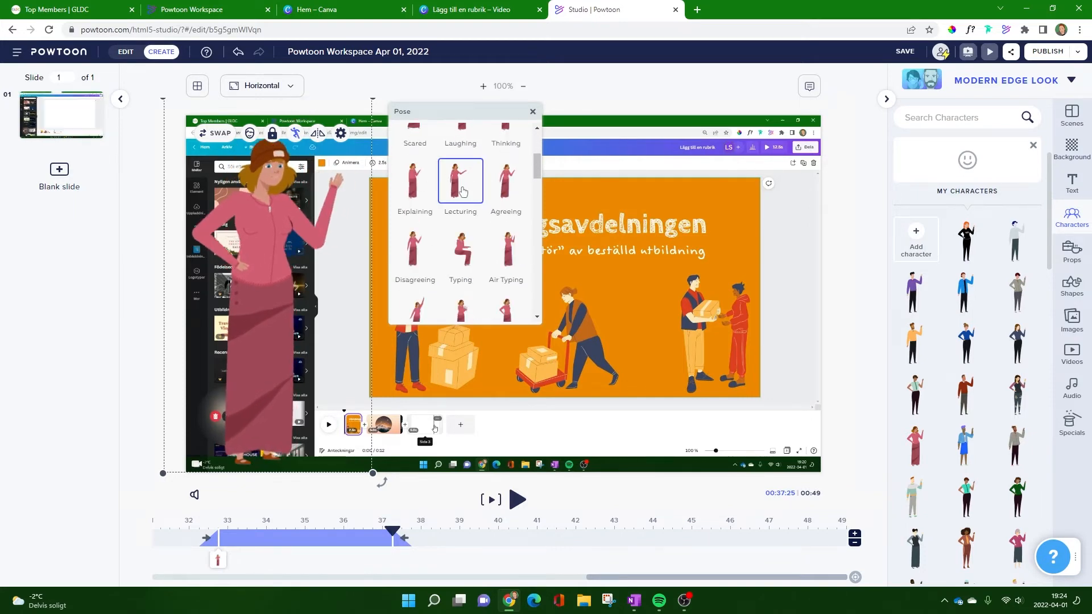
pyautogui.click(517, 499)
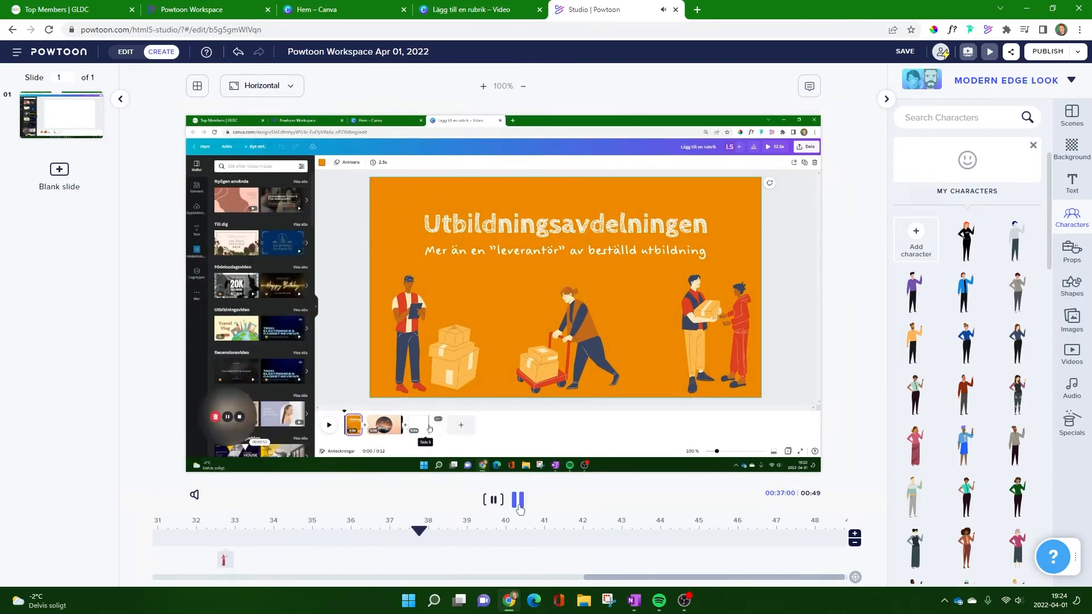
pyautogui.click(514, 510)
# Extend the character's time on the slide so it leaves at about 44.75 seconds
pyautogui.click(224, 560)
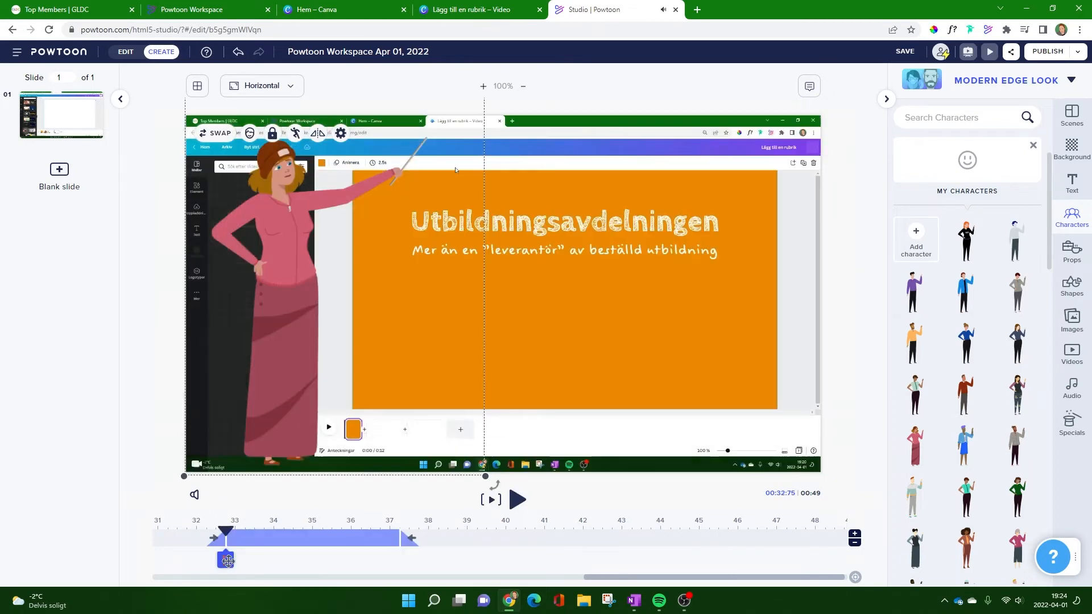
pyautogui.moveTo(397, 541); pyautogui.dragTo(689, 541)
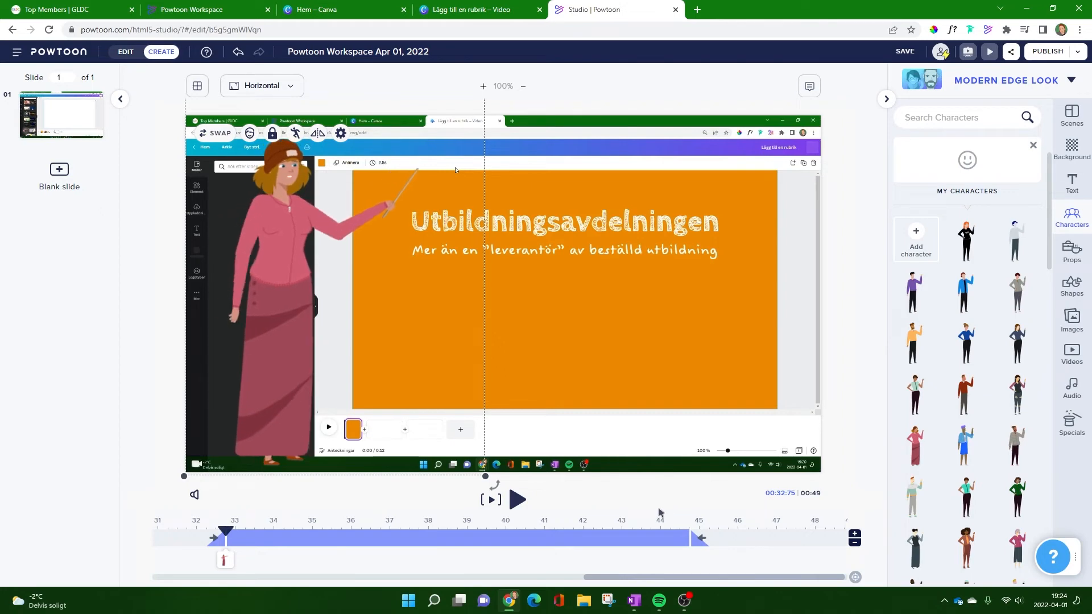
pyautogui.click(654, 492)
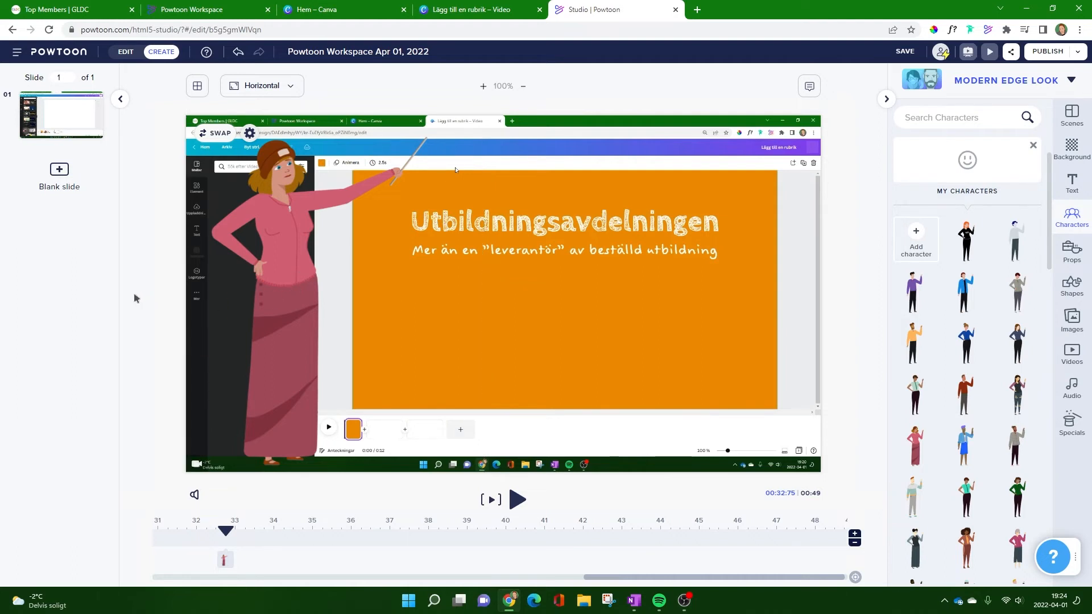
# Publish the Powtoon as an MP4 video download
pyautogui.click(1037, 56)
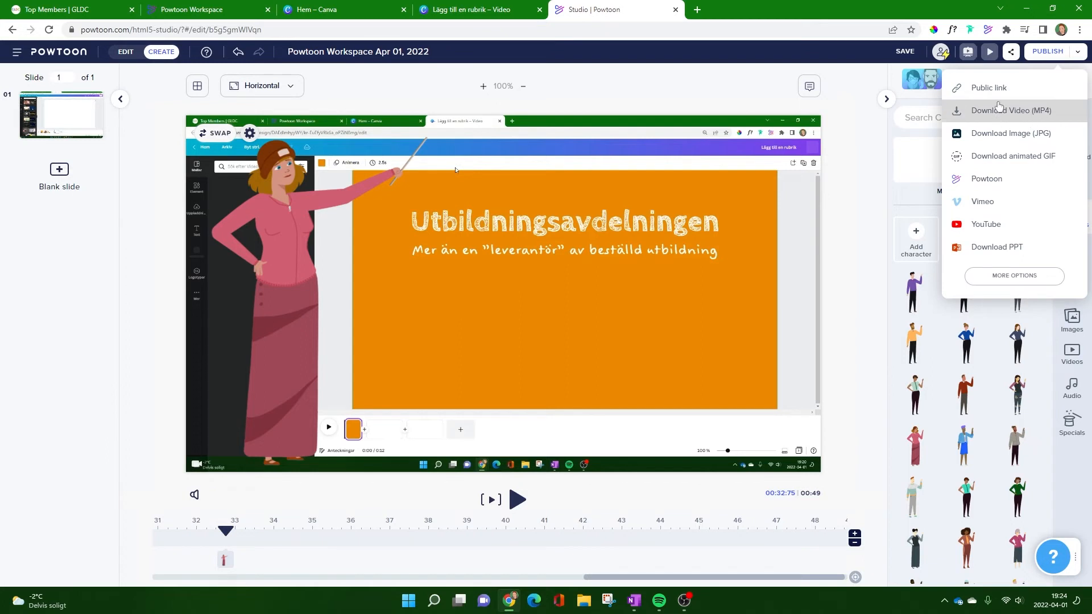
pyautogui.click(1035, 111)
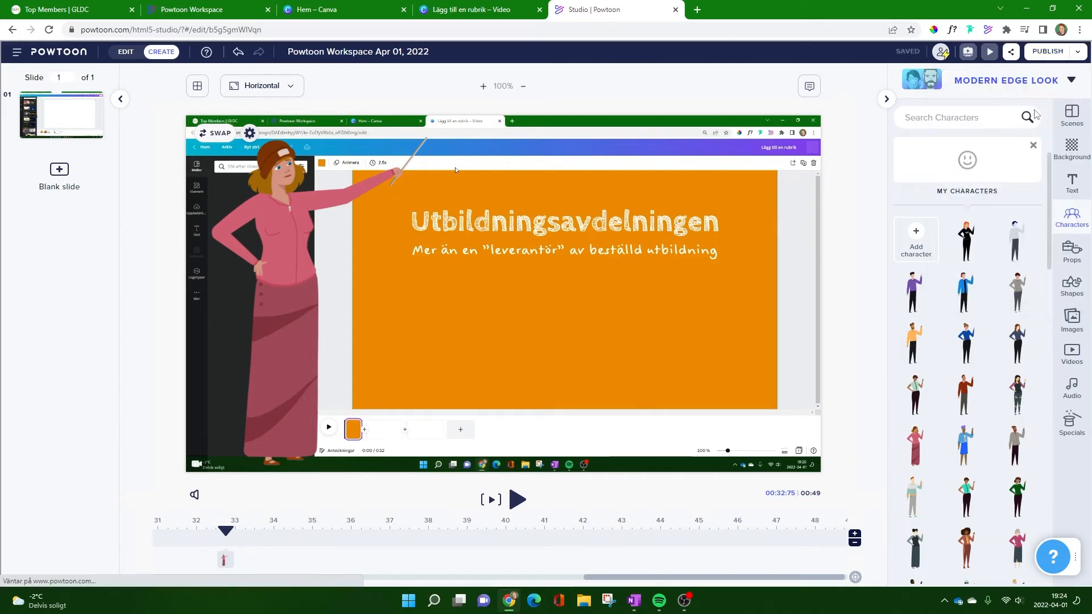